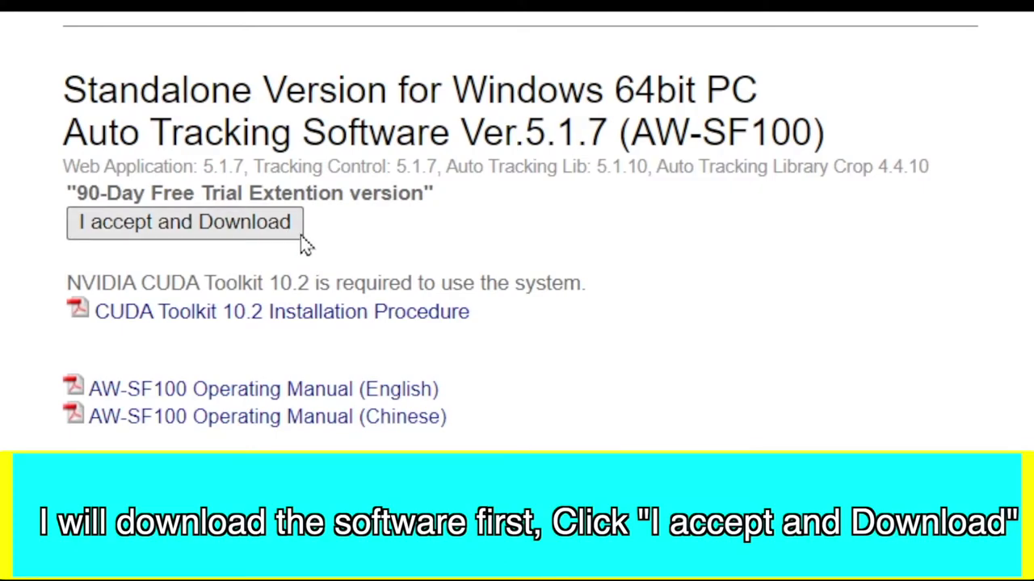
# Accept the terms, download the 64-bit AW-SF100 Auto Tracking Software Ver.5.1.7, and extract DV91000377K.zip
pyautogui.click(301, 236)
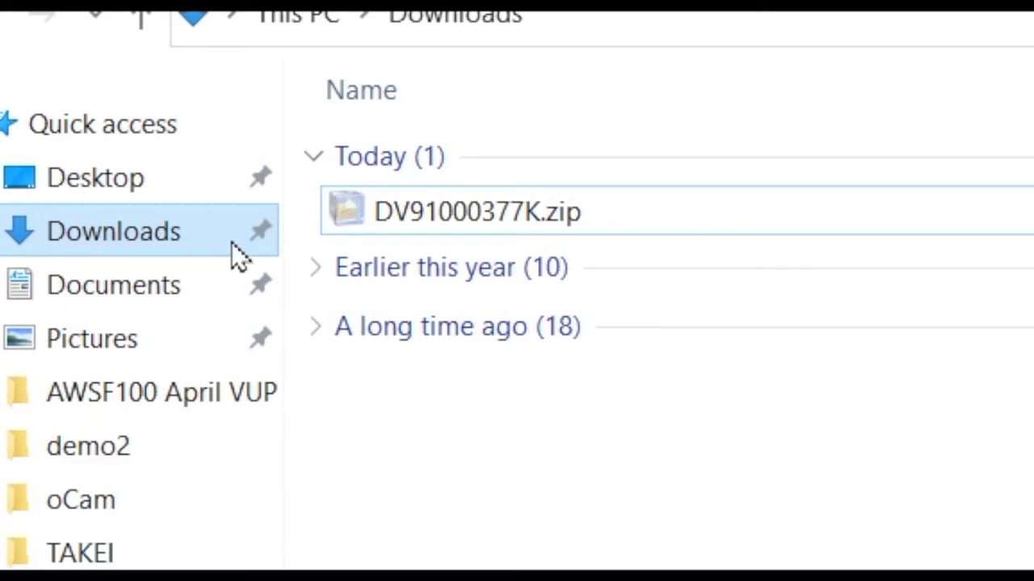
pyautogui.click(374, 233)
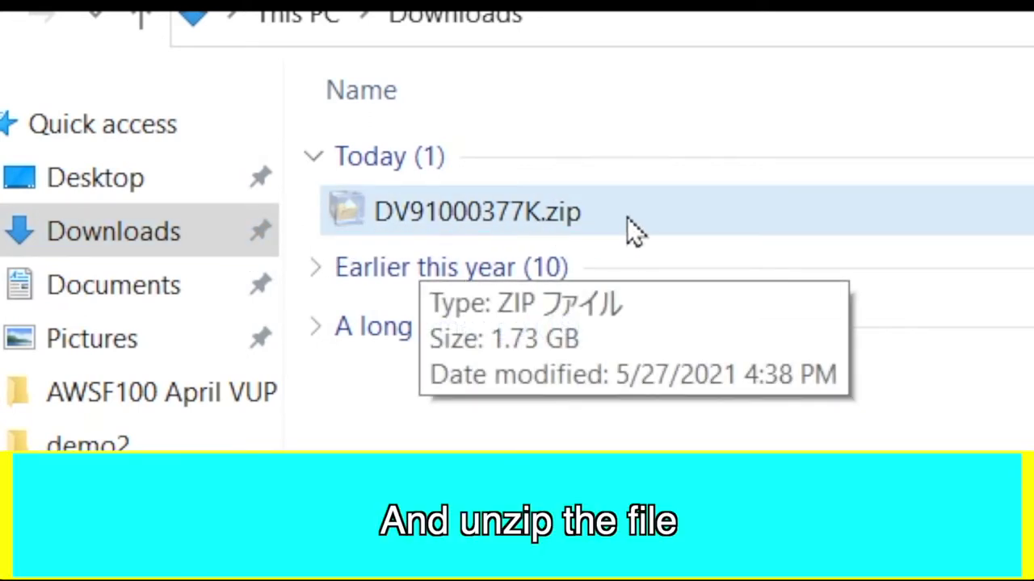
pyautogui.doubleClick(627, 217)
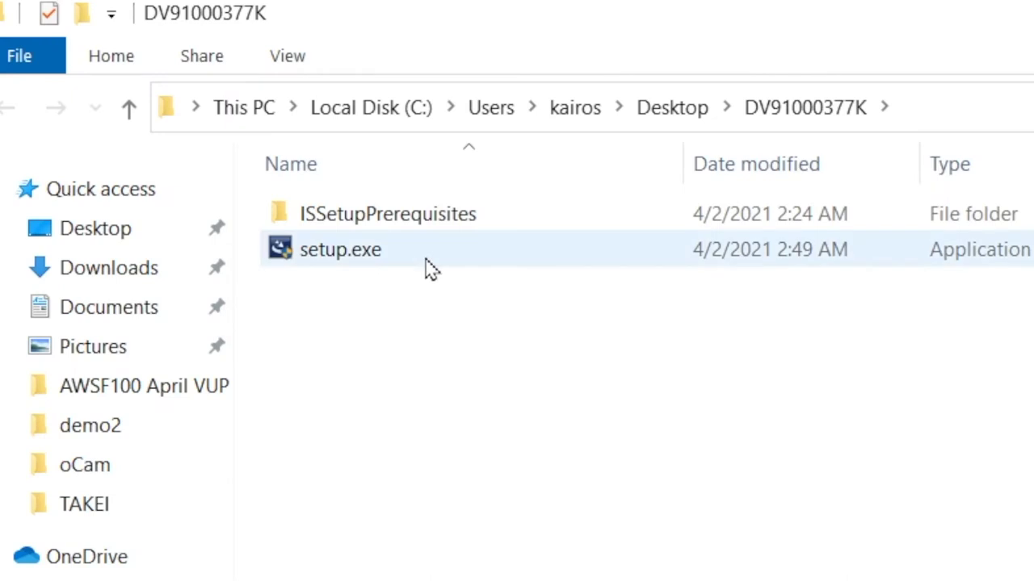
# Run setup.exe with English (United States) as the installation language and start installing the required components
pyautogui.doubleClick(426, 260)
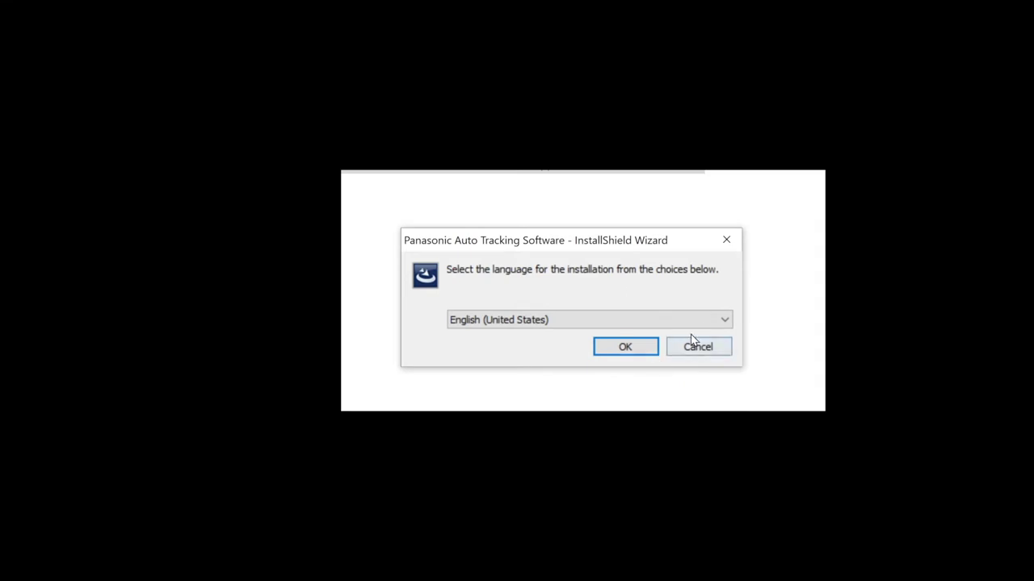
pyautogui.click(725, 321)
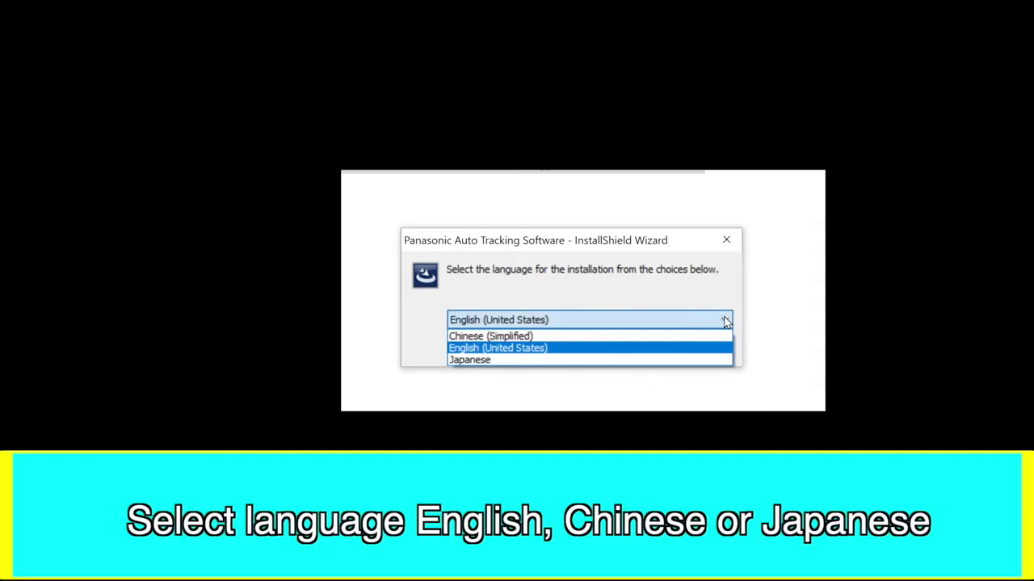
pyautogui.click(714, 350)
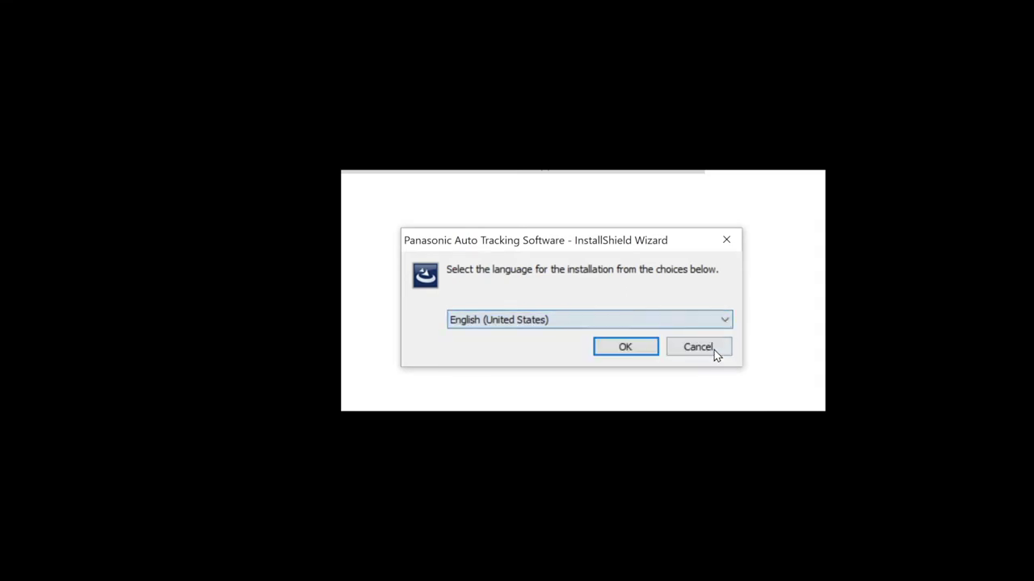
pyautogui.click(641, 353)
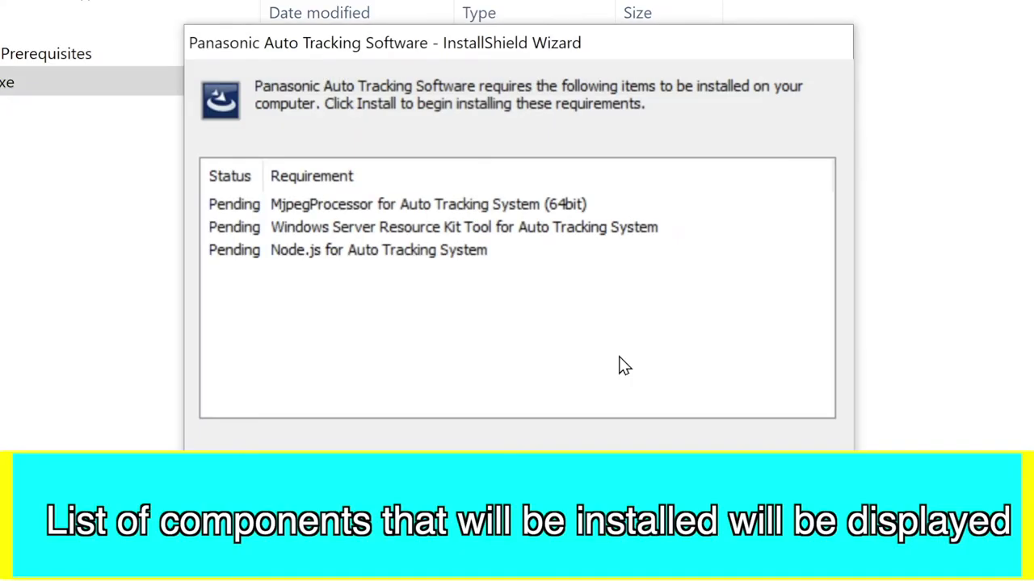
pyautogui.click(702, 472)
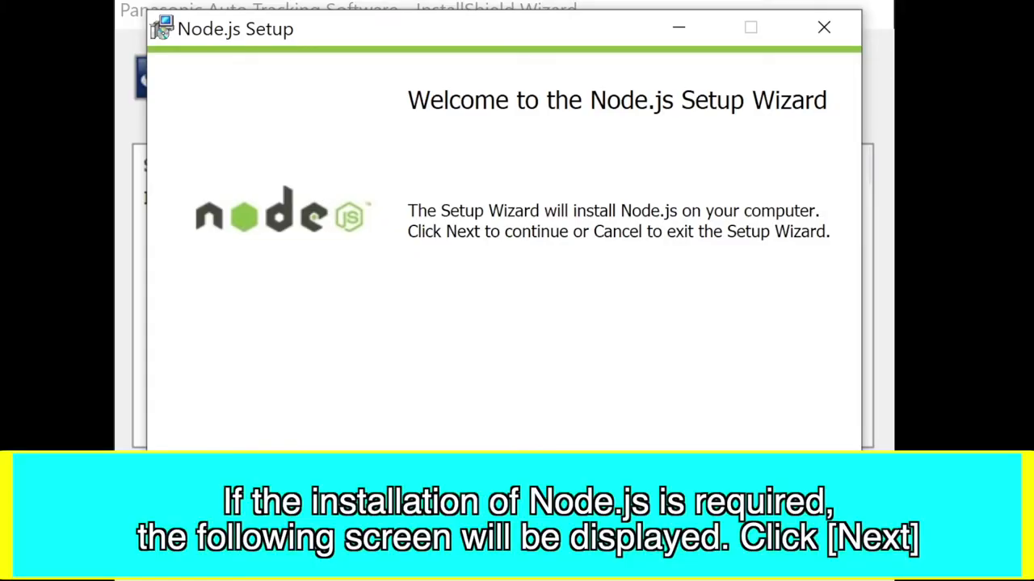
# Accept the Node.js license agreement and install Node.js in the default folder with the default features
pyautogui.click(657, 540)
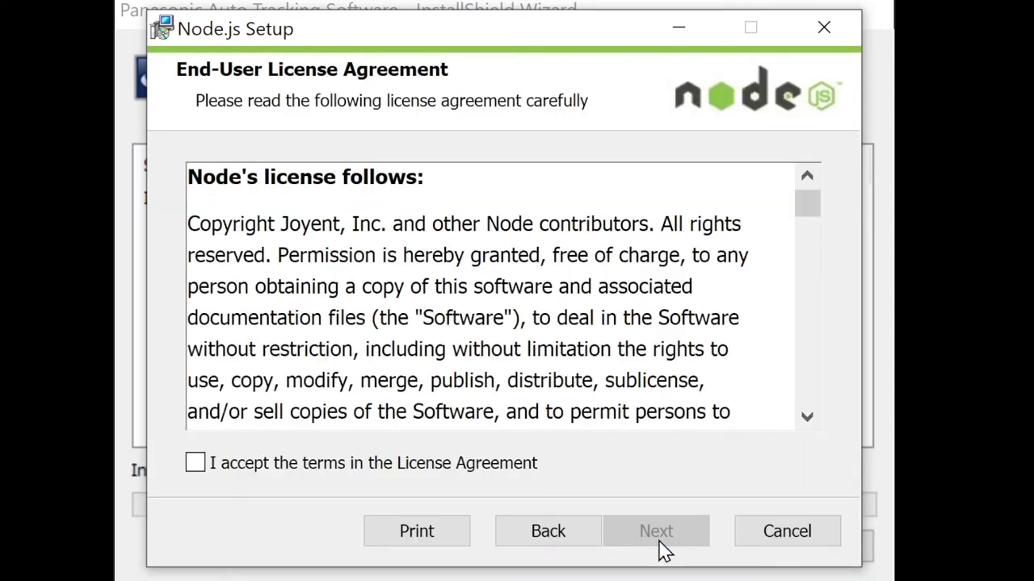
pyautogui.click(197, 465)
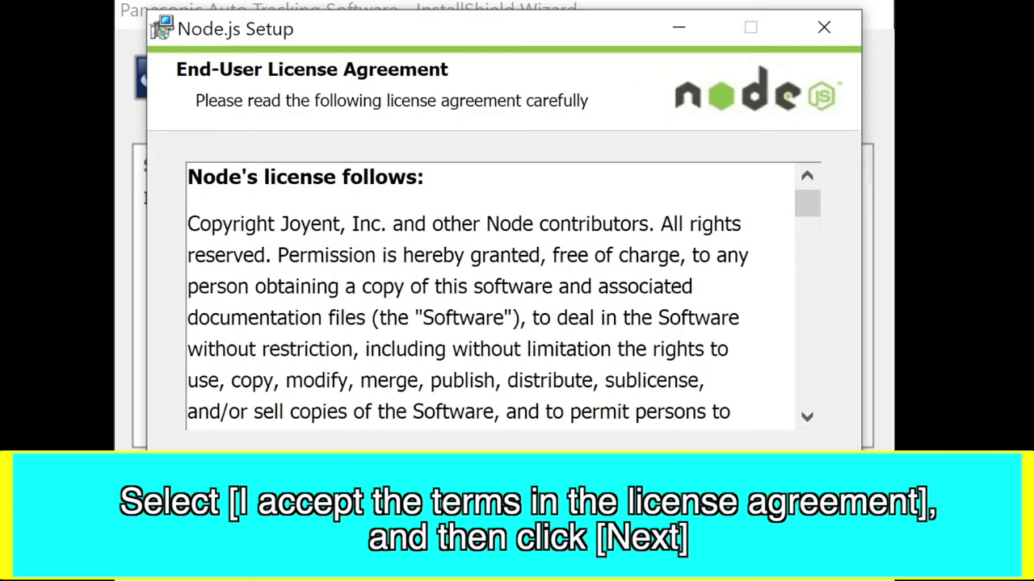
pyautogui.click(683, 536)
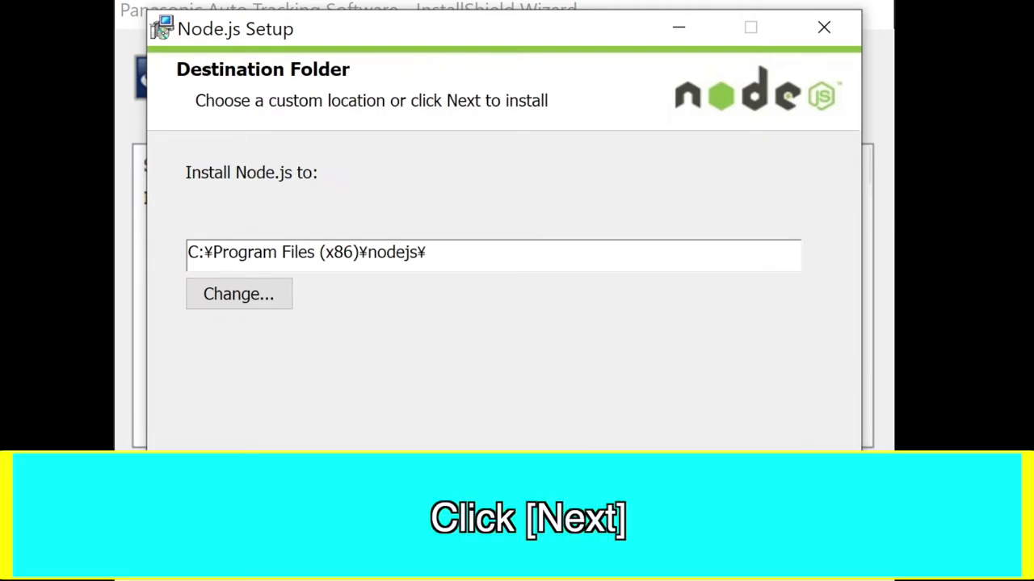
pyautogui.click(686, 545)
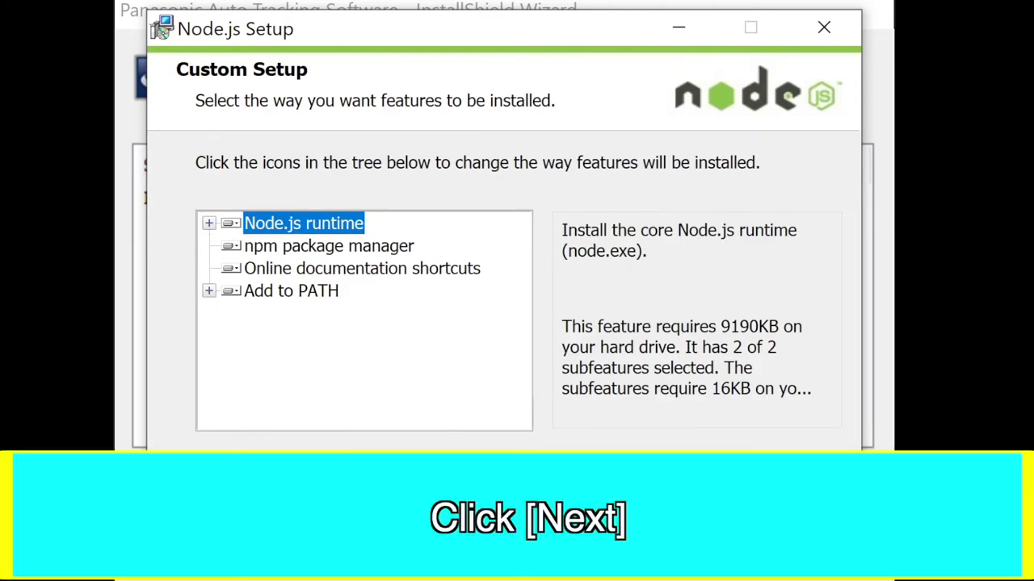
pyautogui.click(686, 545)
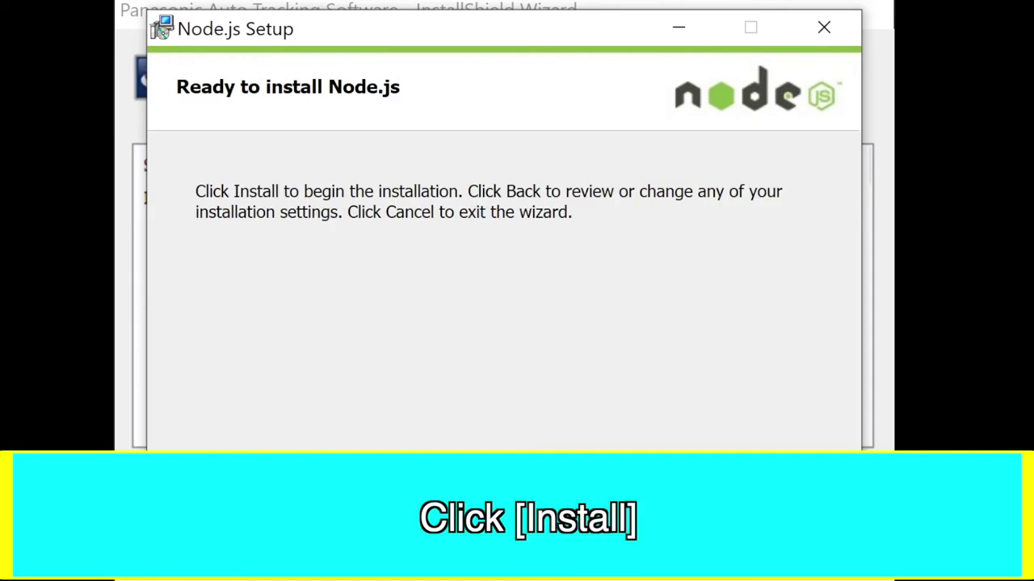
pyautogui.click(690, 533)
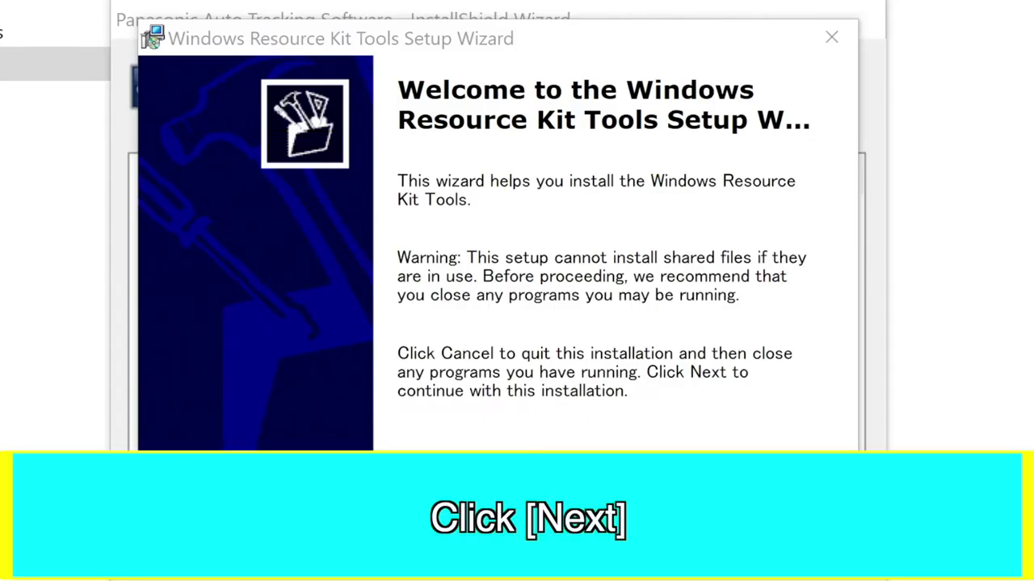
# Accept the Windows Resource Kit Tools license agreement and enter Panasonic as both the name and the organization
pyautogui.click(686, 549)
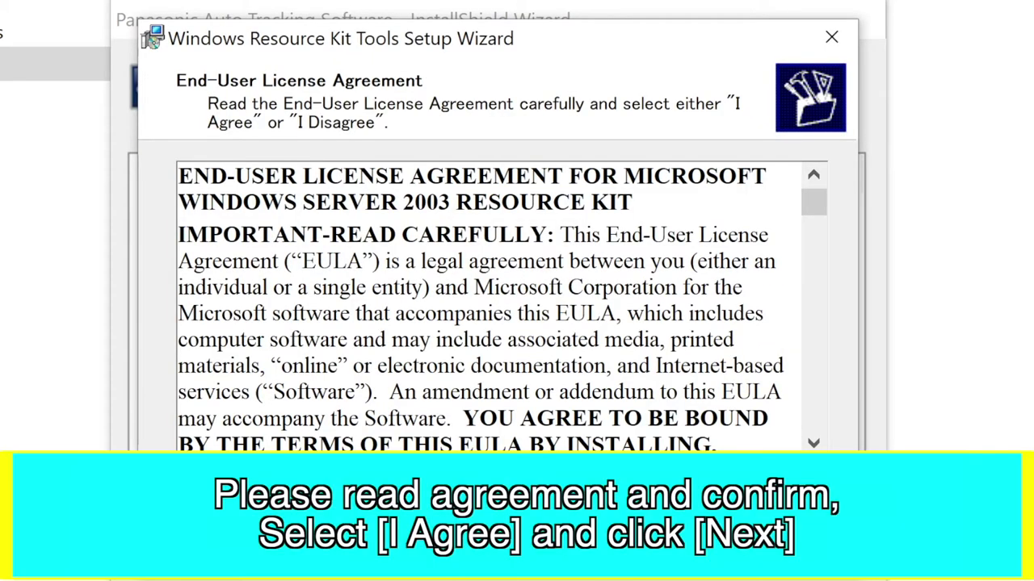
pyautogui.click(340, 484)
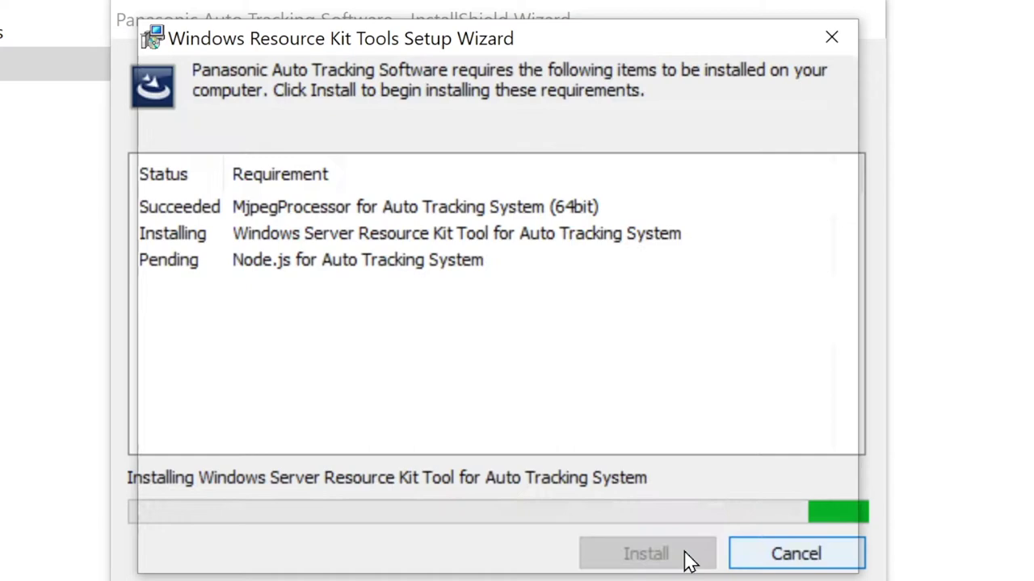
pyautogui.click(643, 540)
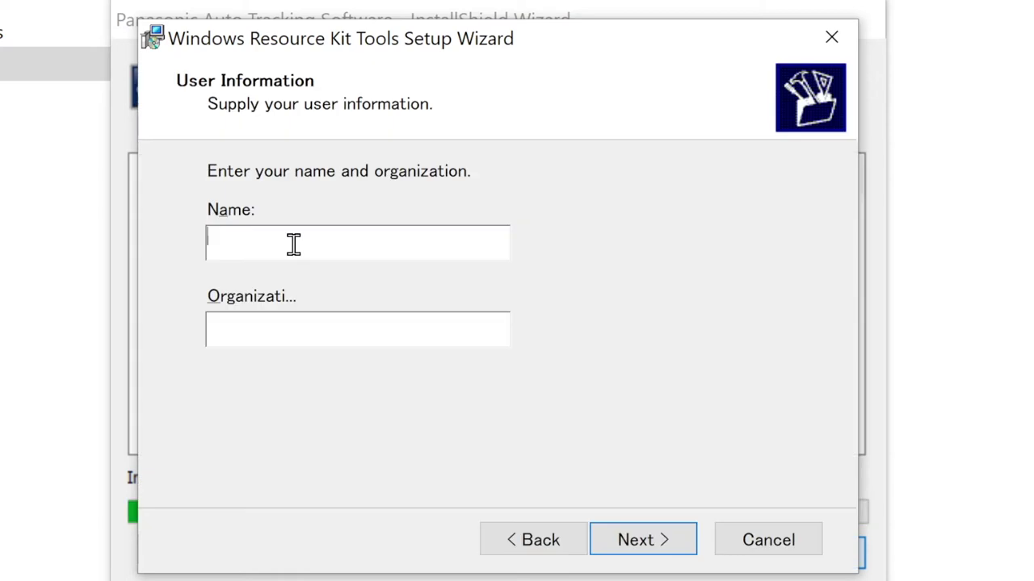
pyautogui.write('Panasonic')
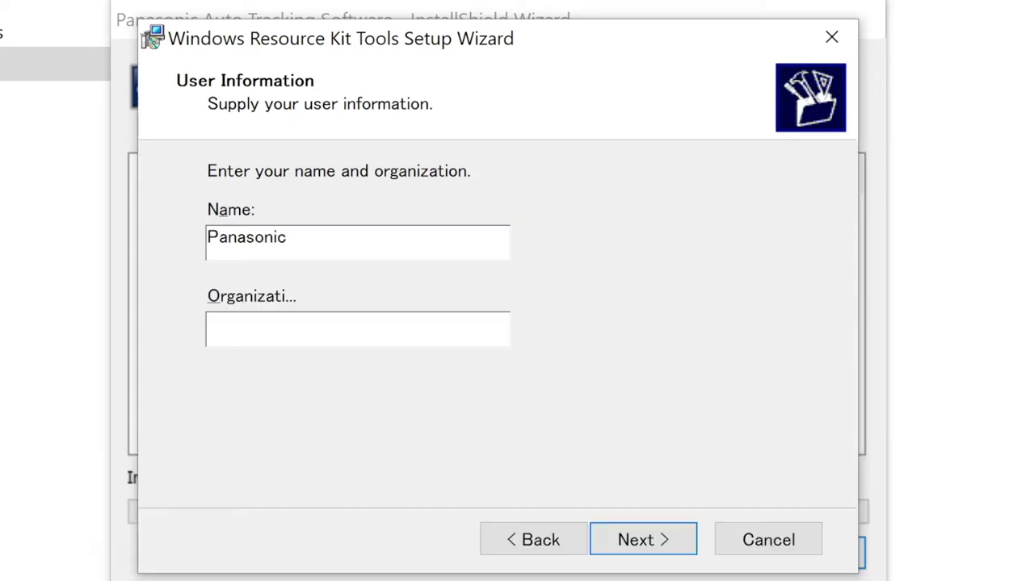
pyautogui.press('Tab')
pyautogui.write('Panasonic')
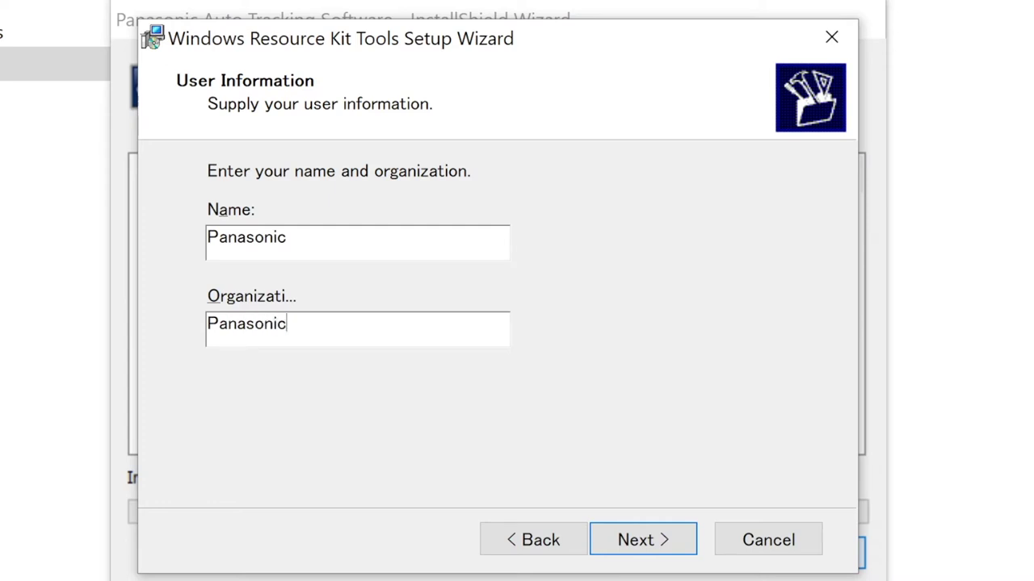
pyautogui.click(688, 553)
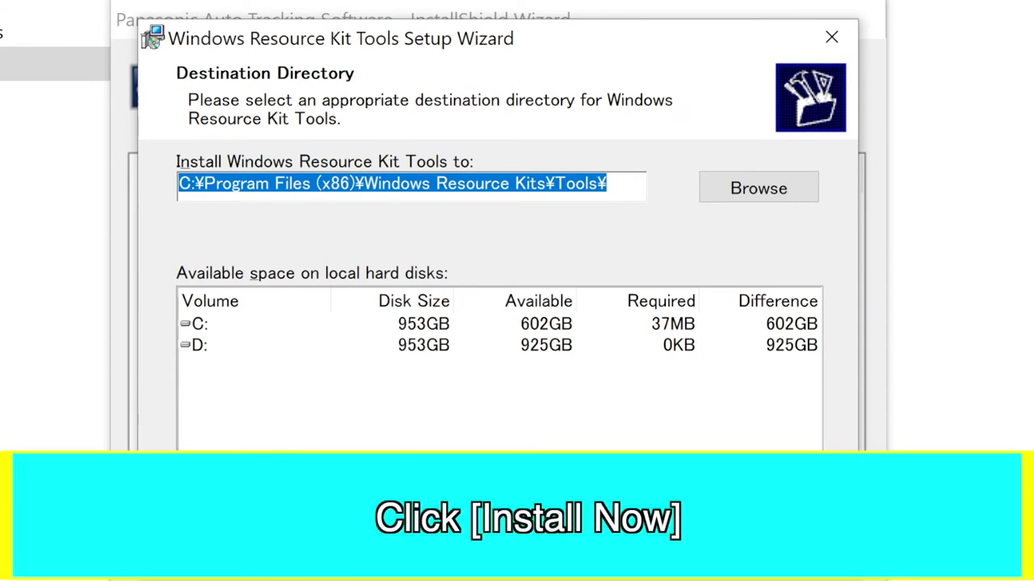
# Install Windows Resource Kit Tools in the default directory, finish its setup, and agree to restart the computer
pyautogui.click(688, 555)
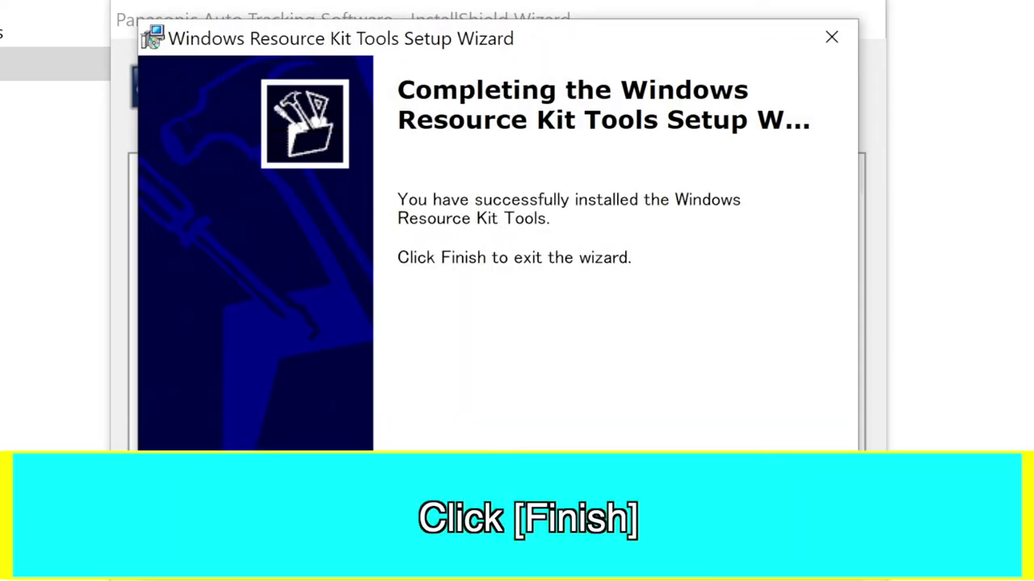
pyautogui.click(687, 556)
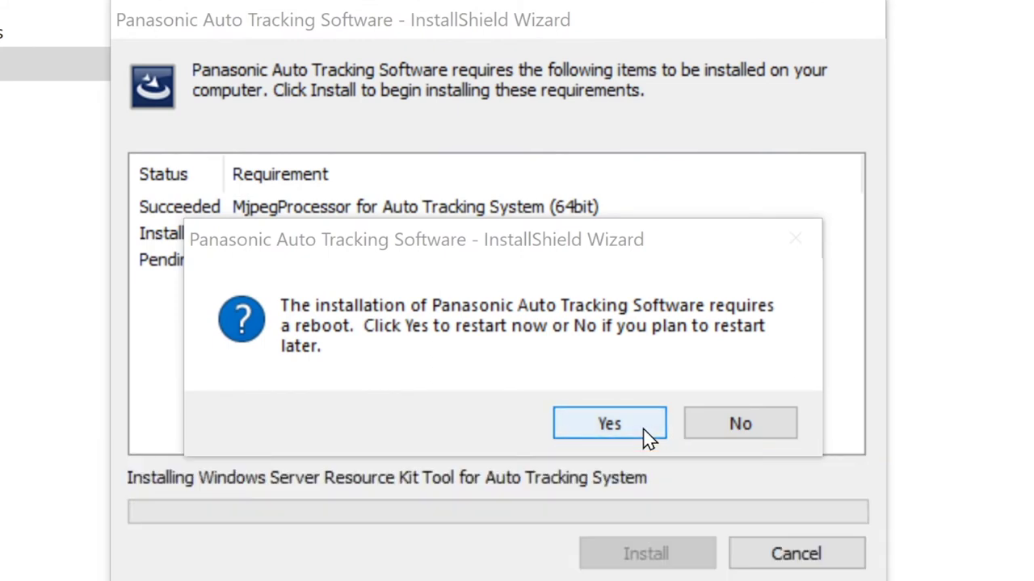
pyautogui.click(646, 436)
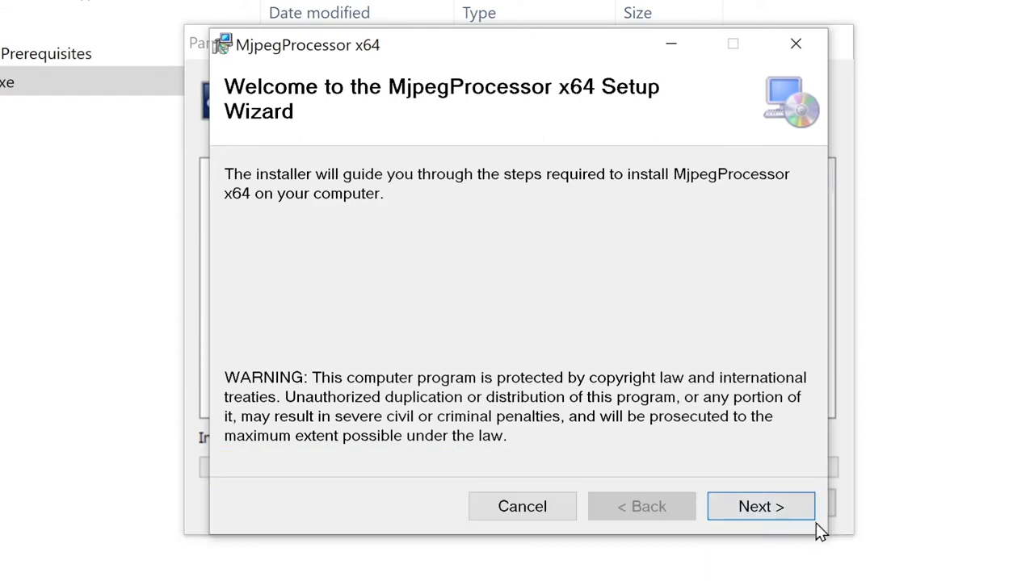
# Install MjpegProcessor x64 in its default folder for everyone and close its setup wizard
pyautogui.click(806, 519)
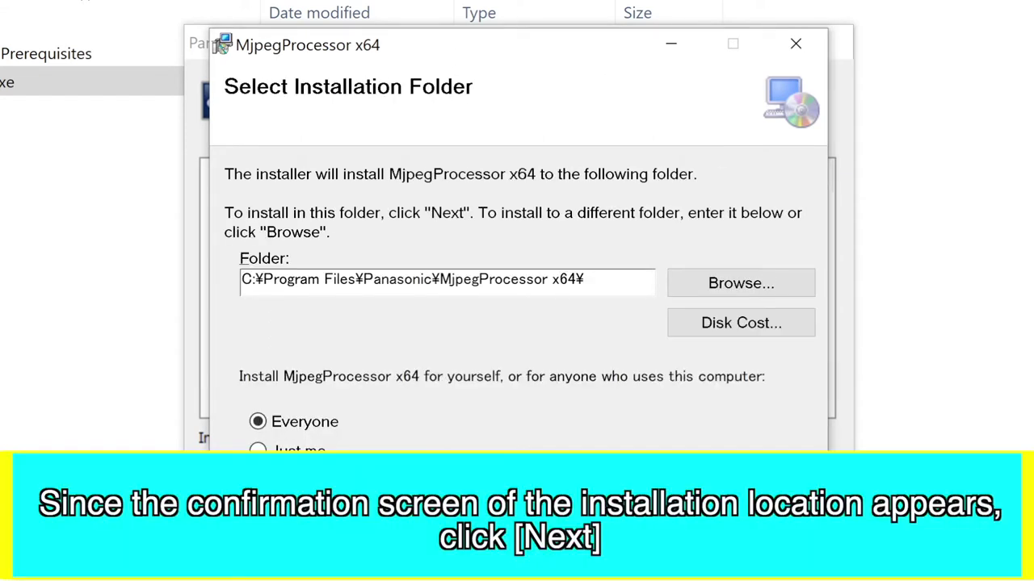
pyautogui.click(808, 517)
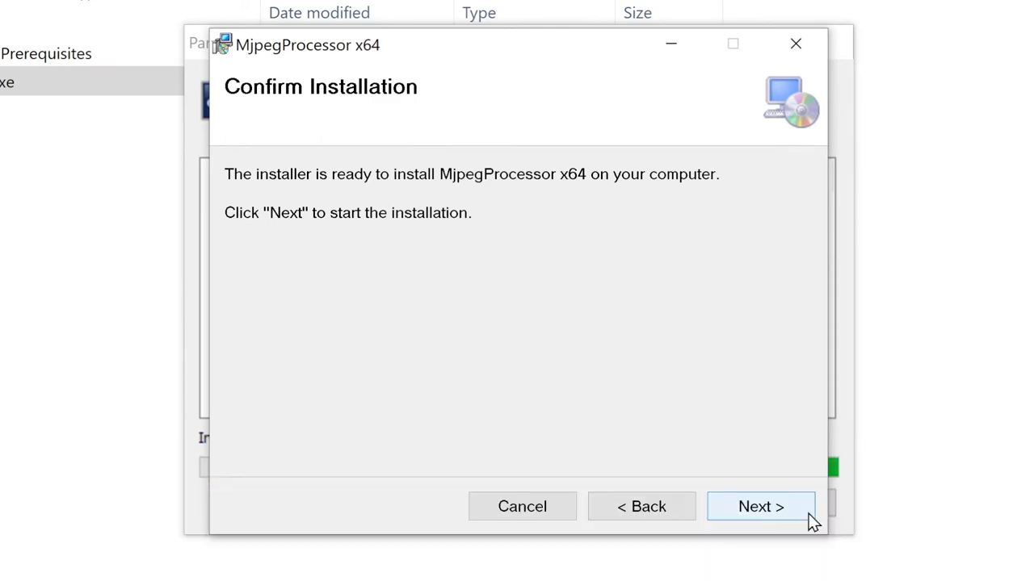
pyautogui.click(809, 515)
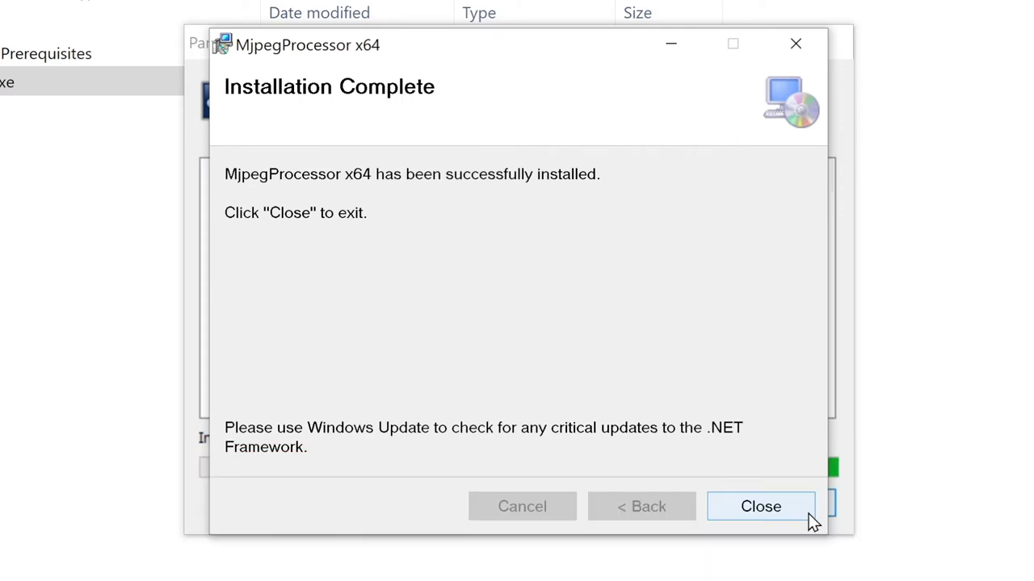
pyautogui.click(809, 515)
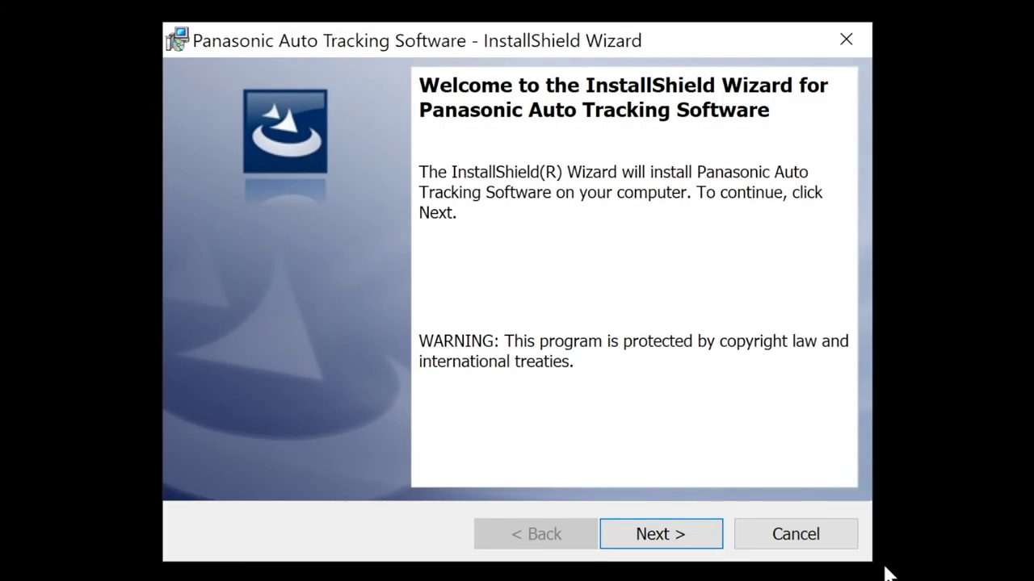
# Accept the license agreement, install Panasonic Auto Tracking Software, and open the IP address choices in its setup application
pyautogui.click(711, 549)
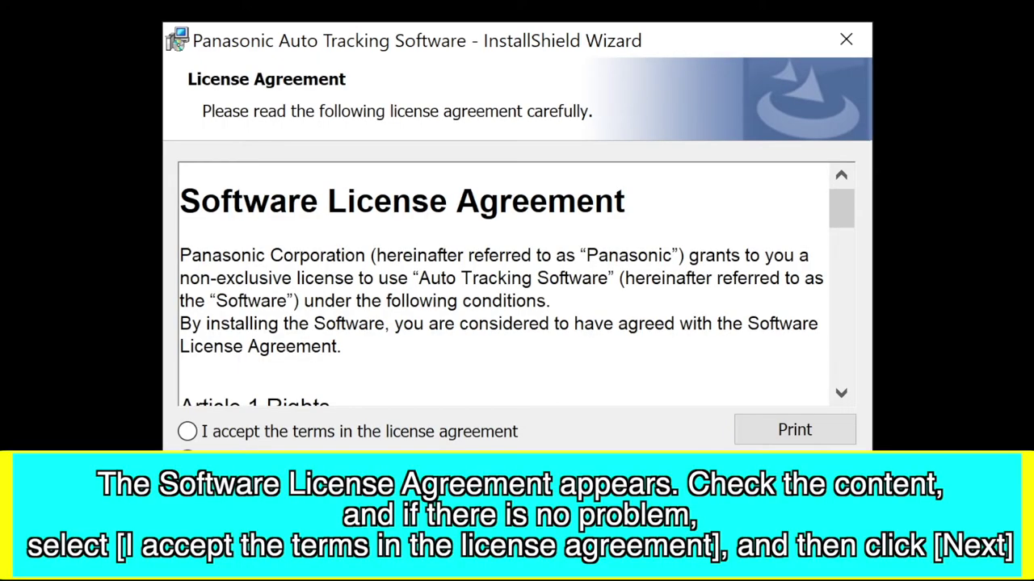
pyautogui.click(202, 432)
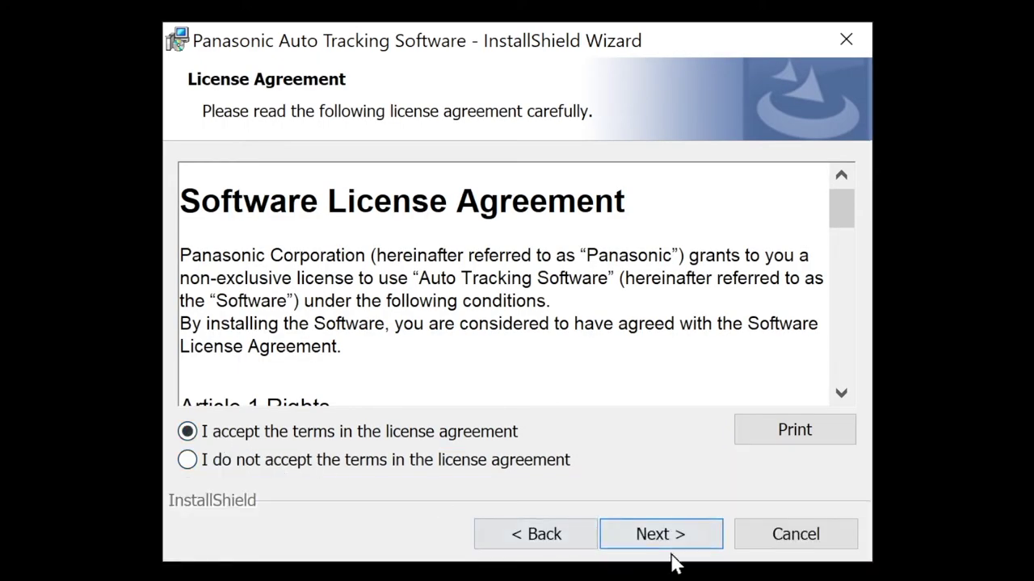
pyautogui.click(716, 543)
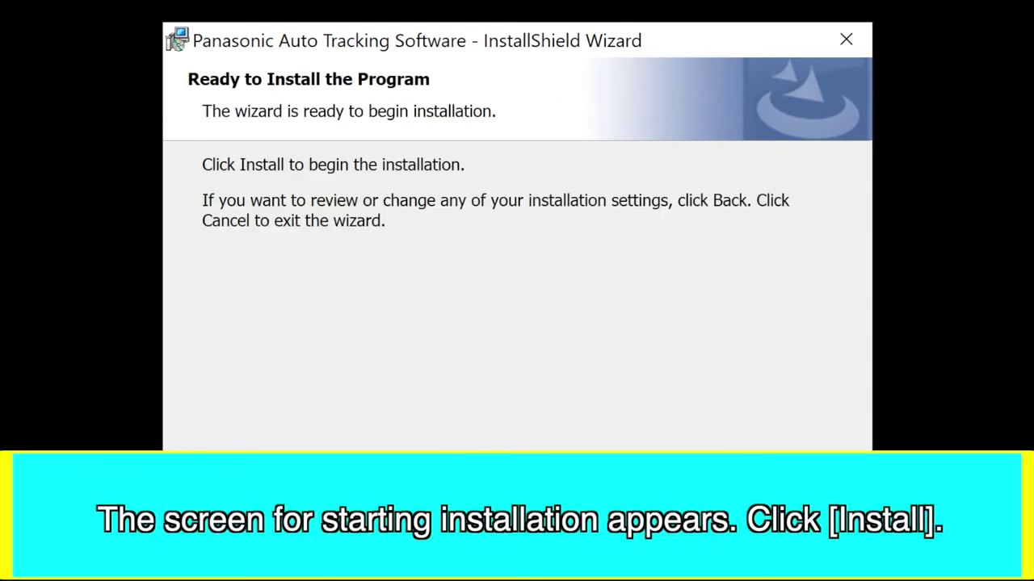
pyautogui.click(715, 546)
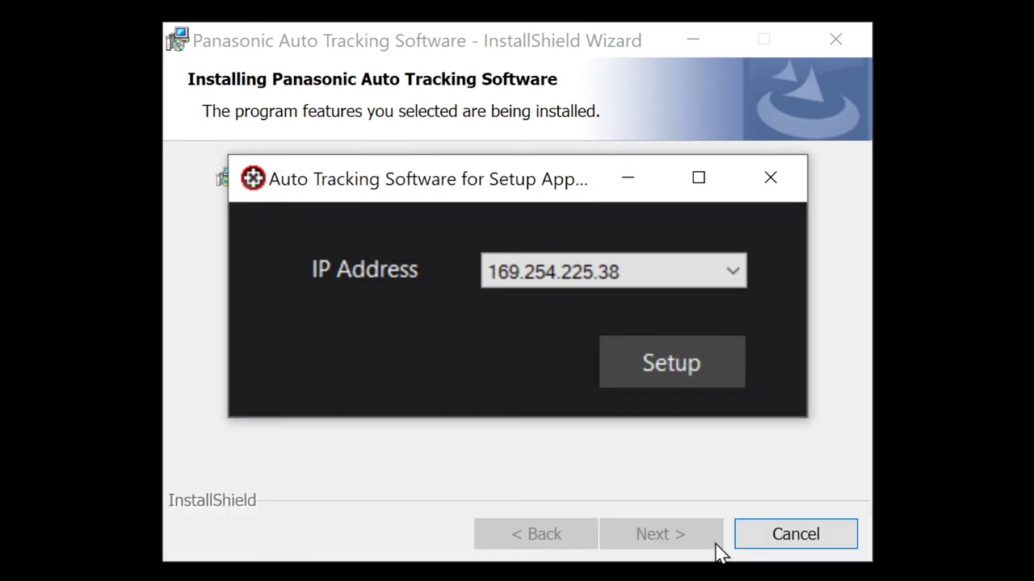
pyautogui.click(733, 272)
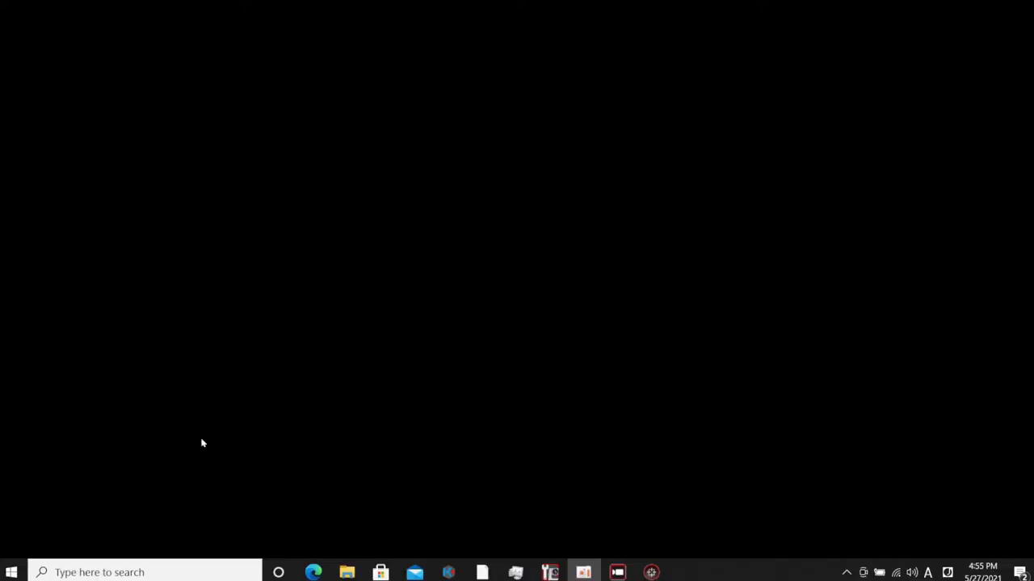
# Open the Network and Sharing Center from the Ethernet page of the Windows Network & Internet settings
pyautogui.click(13, 575)
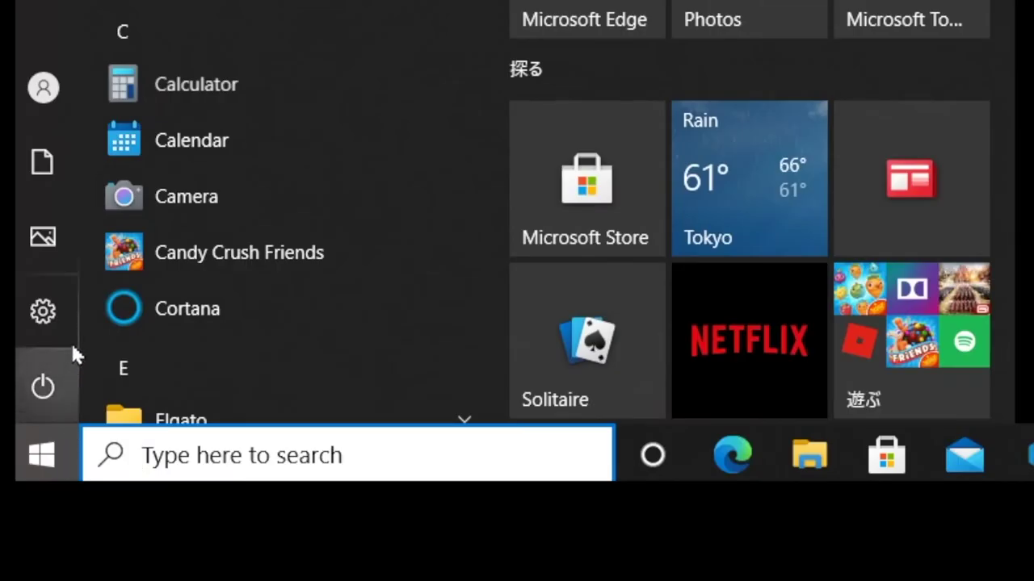
pyautogui.moveTo(75, 315)
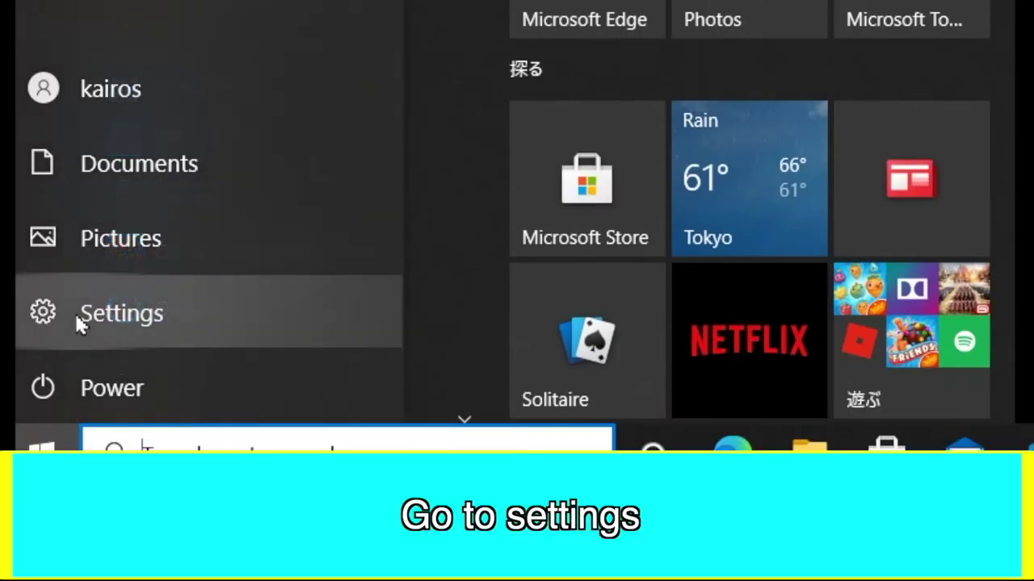
pyautogui.click(191, 332)
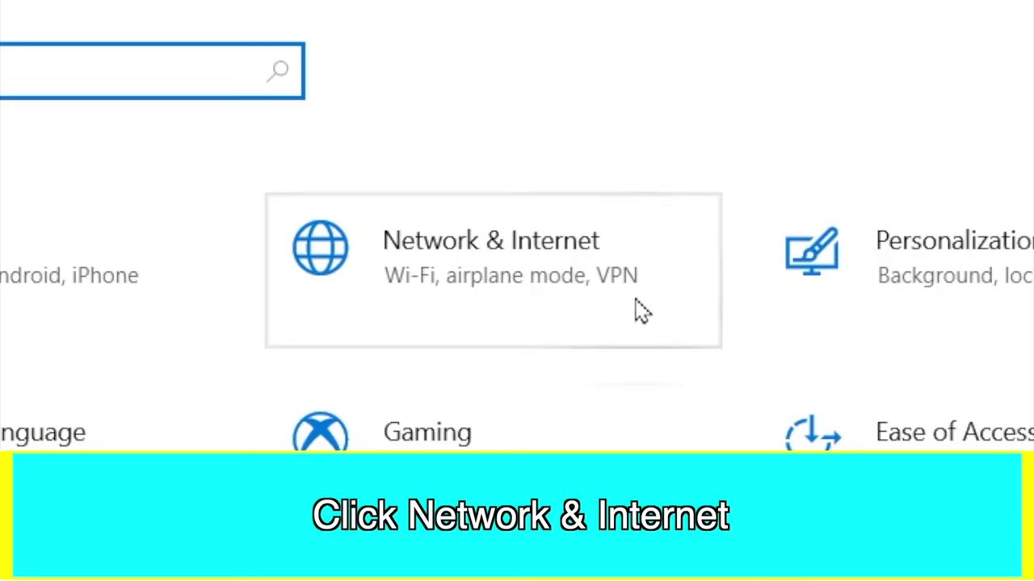
pyautogui.click(636, 300)
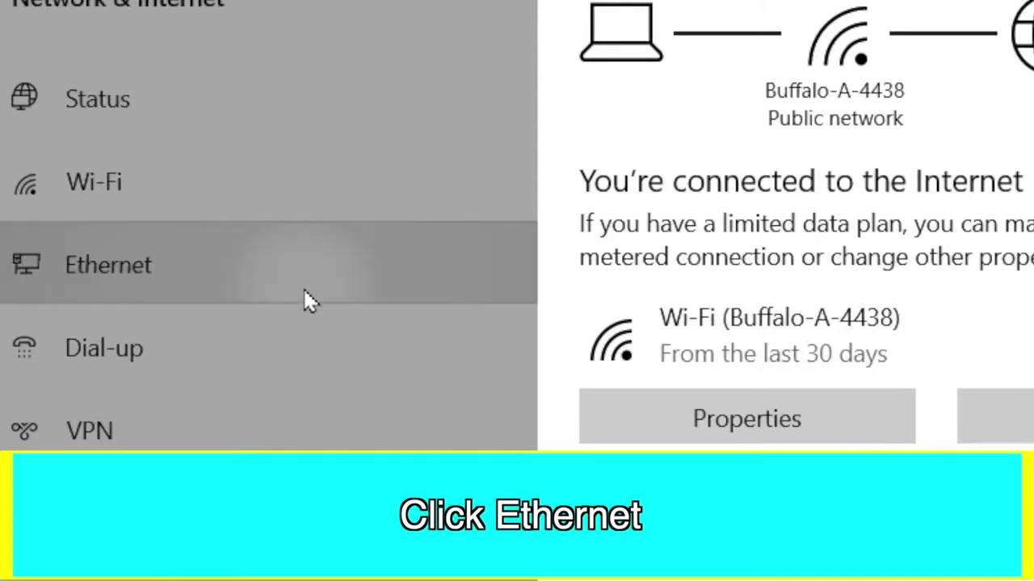
pyautogui.click(303, 291)
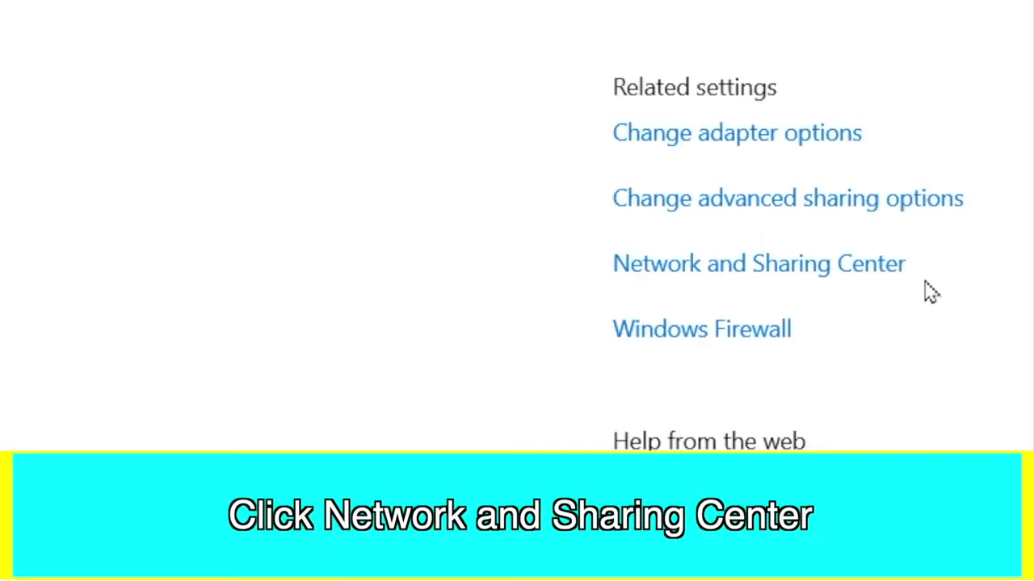
pyautogui.click(881, 281)
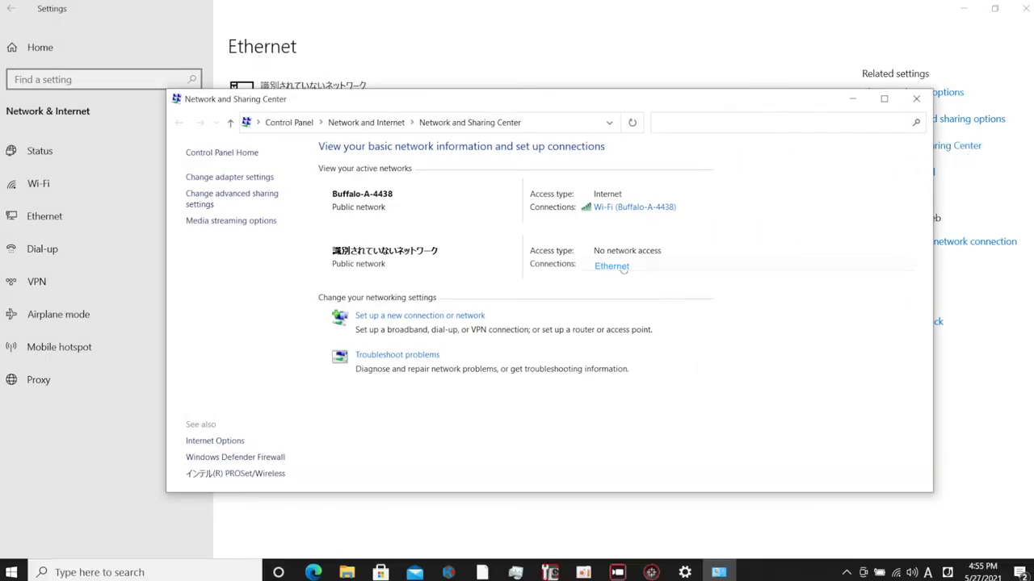
# Check the IP address in the Ethernet connection's Internet Protocol Version 4 (TCP/IPv4) properties, accept the dialogs, and close the Network and Sharing Center
pyautogui.click(612, 266)
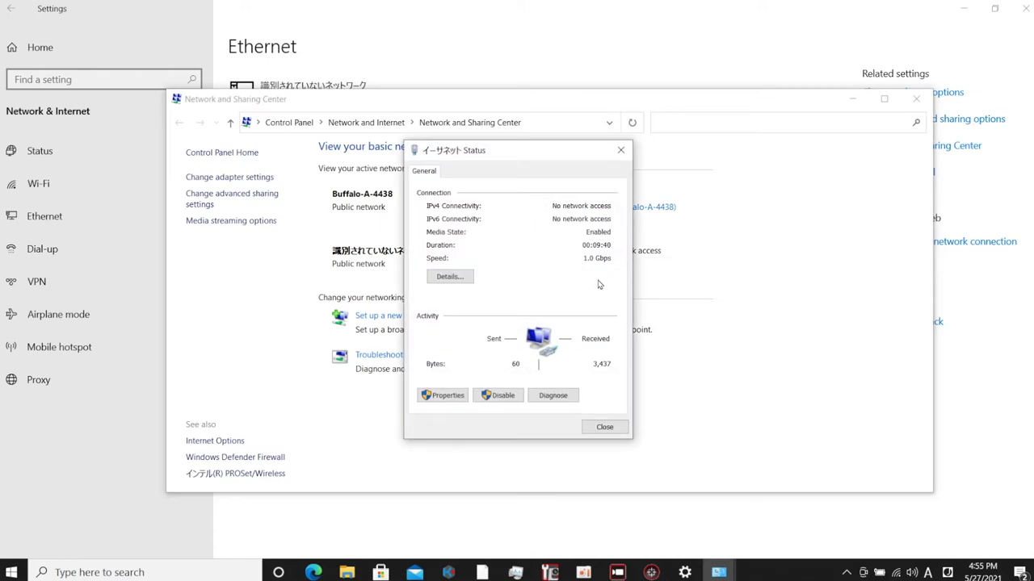
pyautogui.click(465, 399)
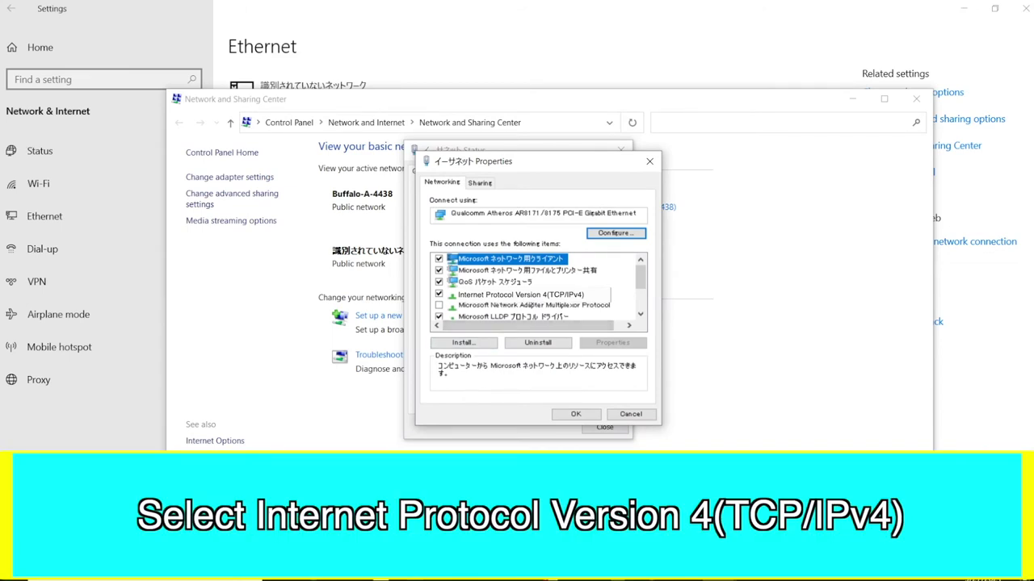
pyautogui.click(521, 294)
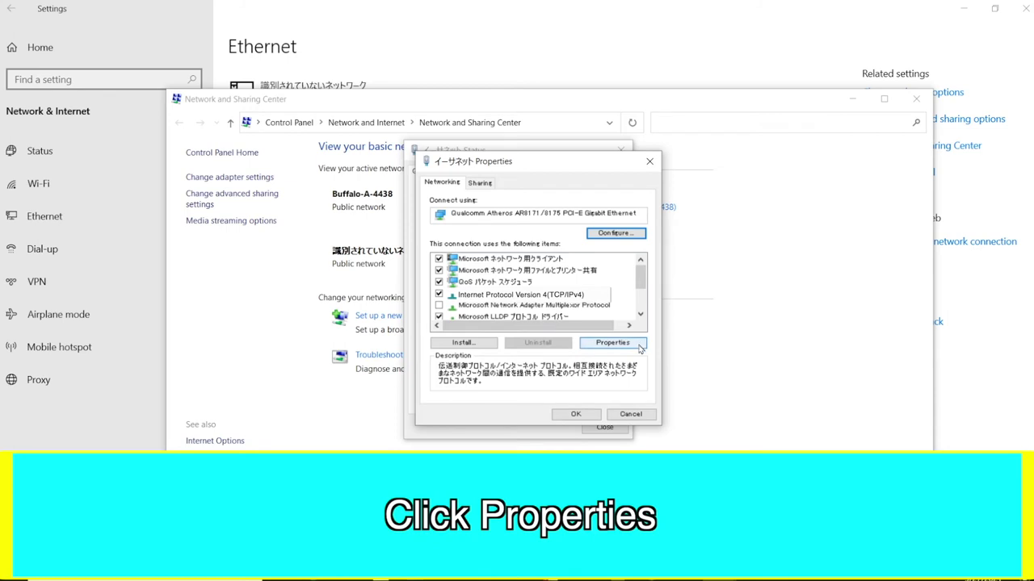
pyautogui.click(613, 343)
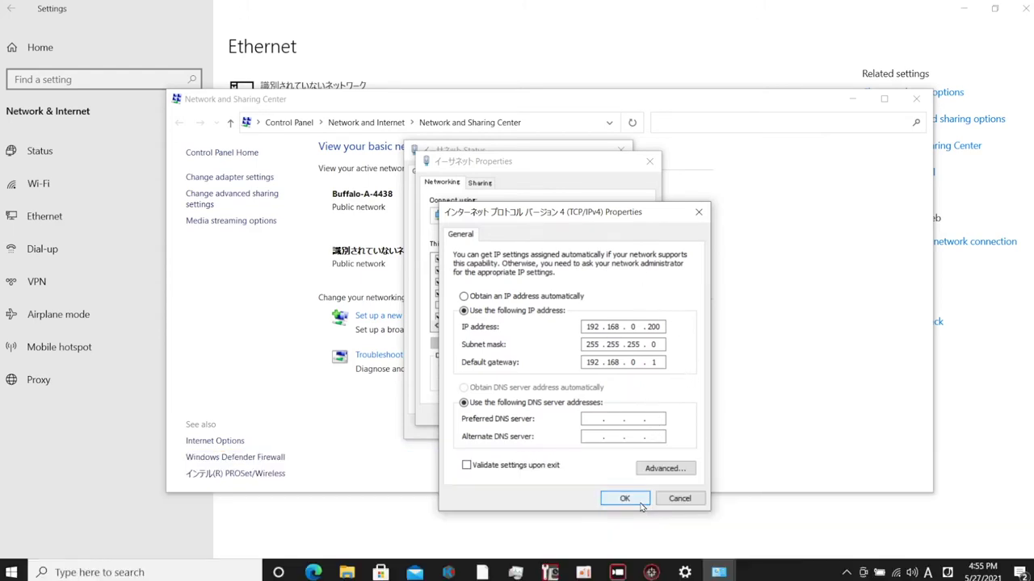
pyautogui.click(619, 497)
pyautogui.click(575, 413)
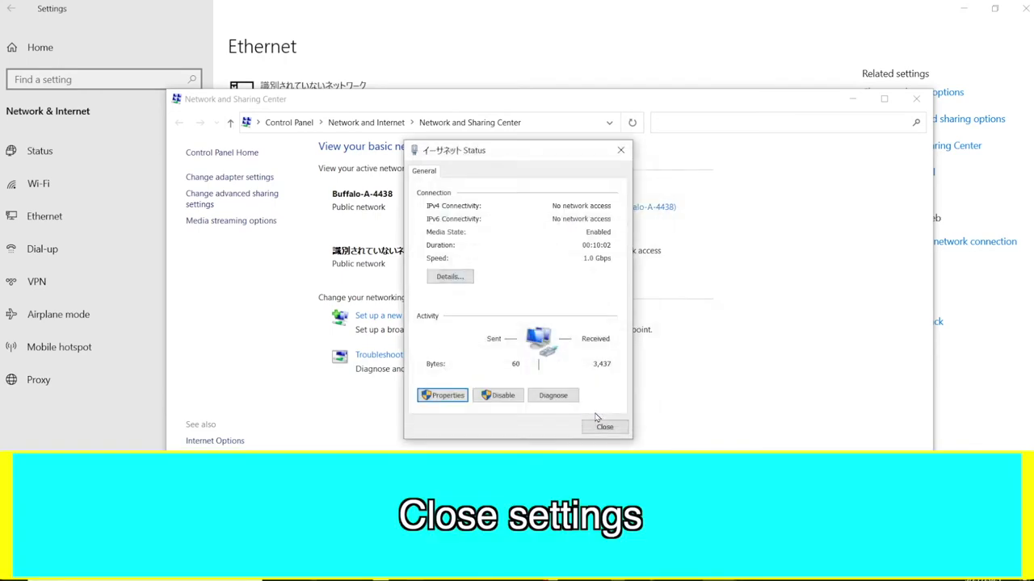
pyautogui.click(606, 427)
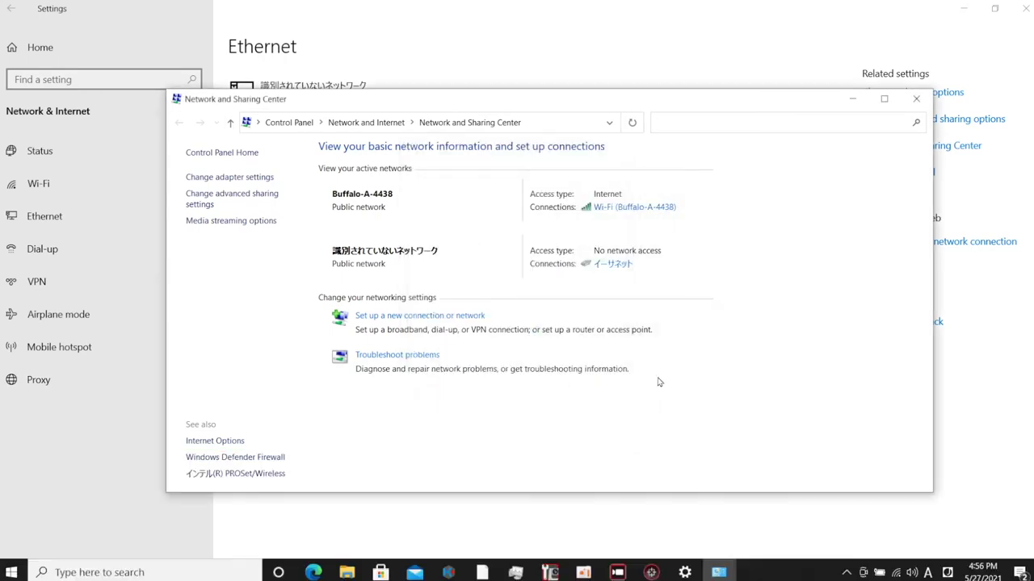
pyautogui.click(916, 98)
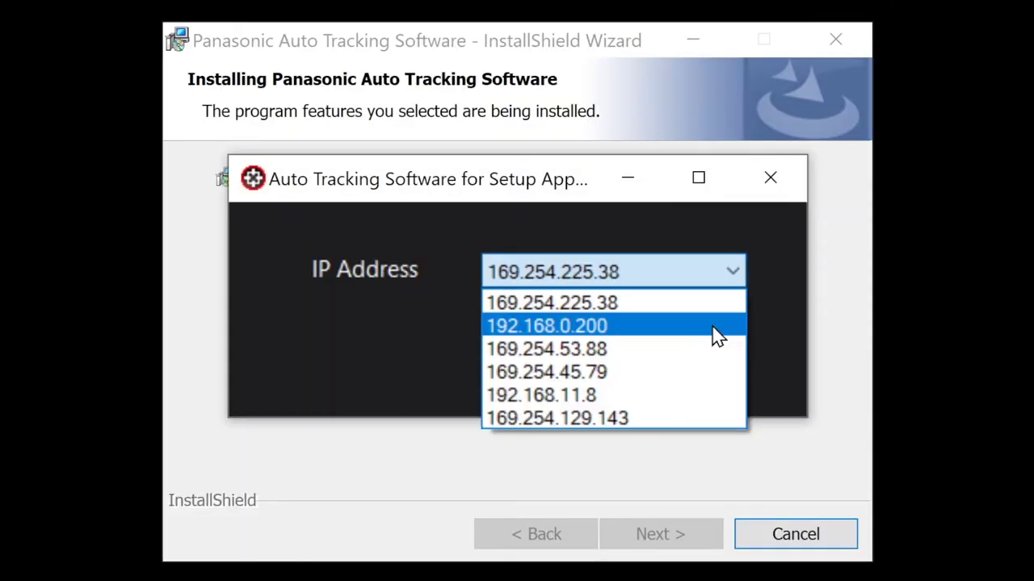
# Set up Auto Tracking Software with IP address 192.168.0.200, start its service, and finish the installation wizard
pyautogui.click(713, 326)
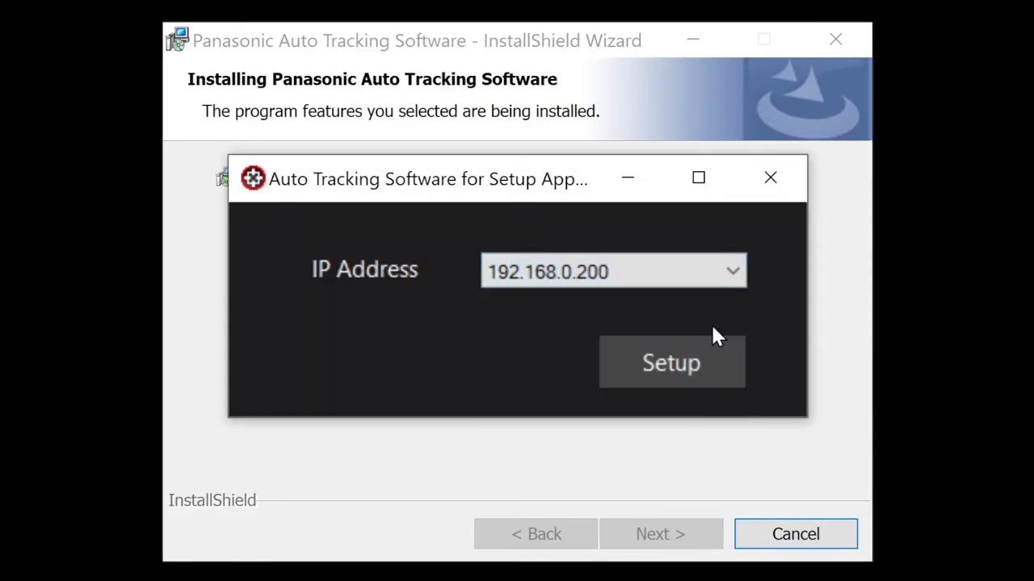
pyautogui.click(714, 376)
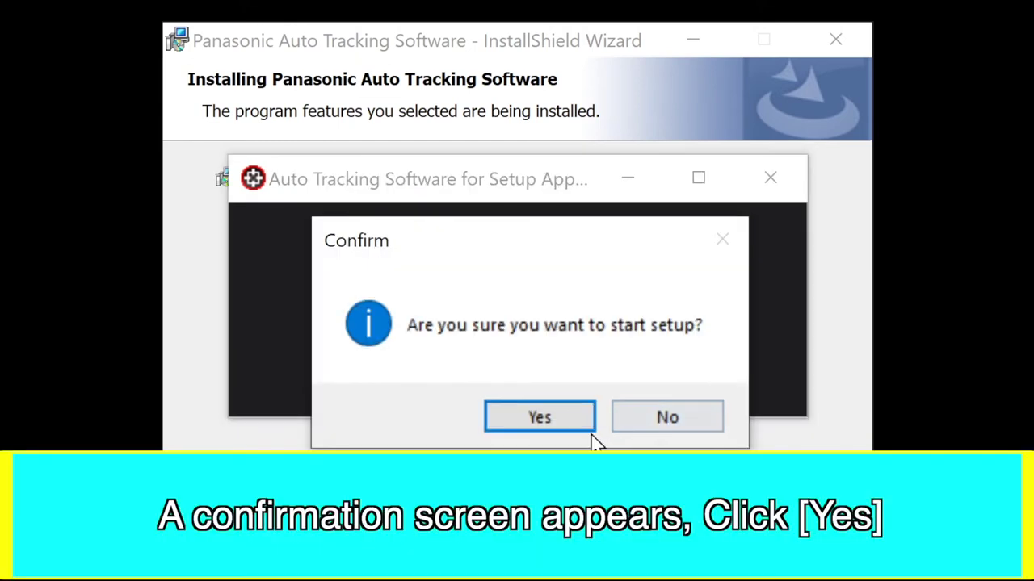
pyautogui.click(585, 428)
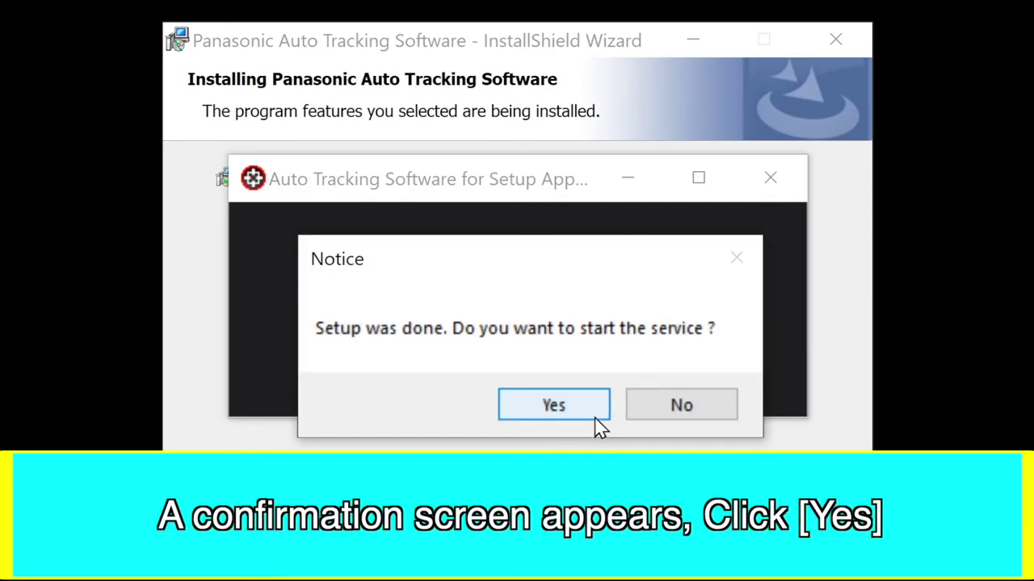
pyautogui.click(596, 417)
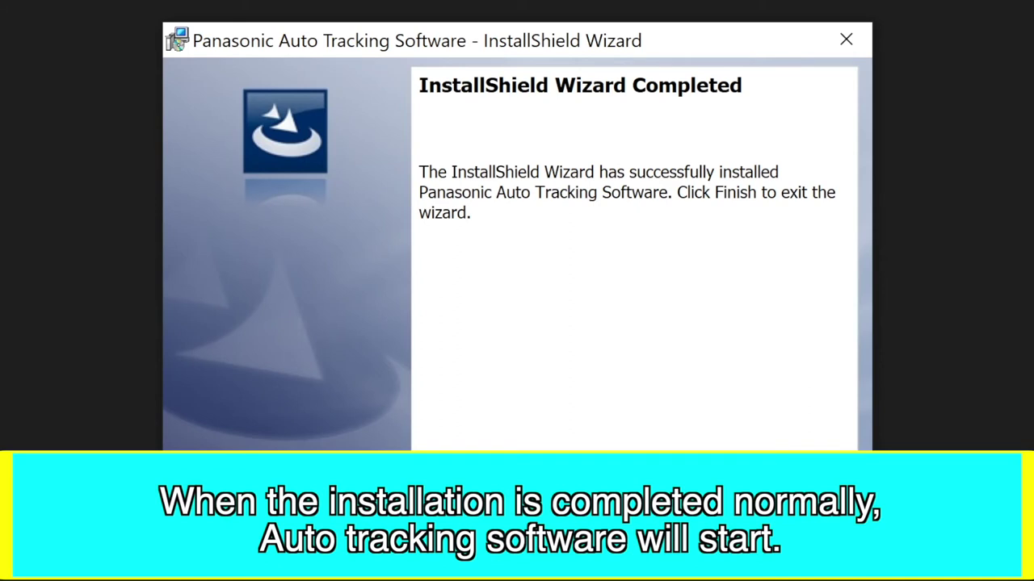
pyautogui.click(678, 442)
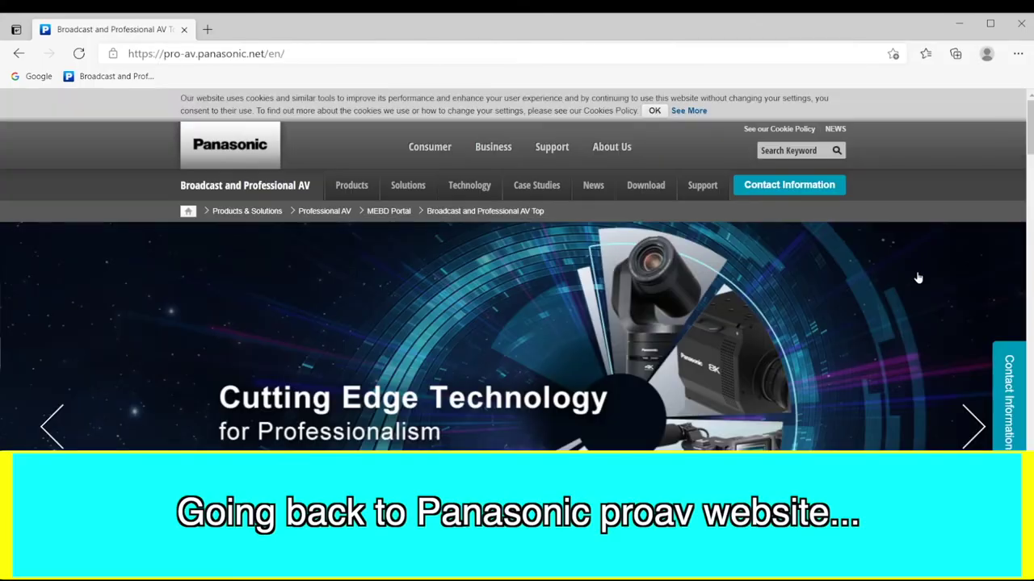
# Switch to the Panasonic Broadcast and Professional AV website in the browser and open the Auto Tracking Software Key page from its Software products
pyautogui.scroll(-3, 918, 277)
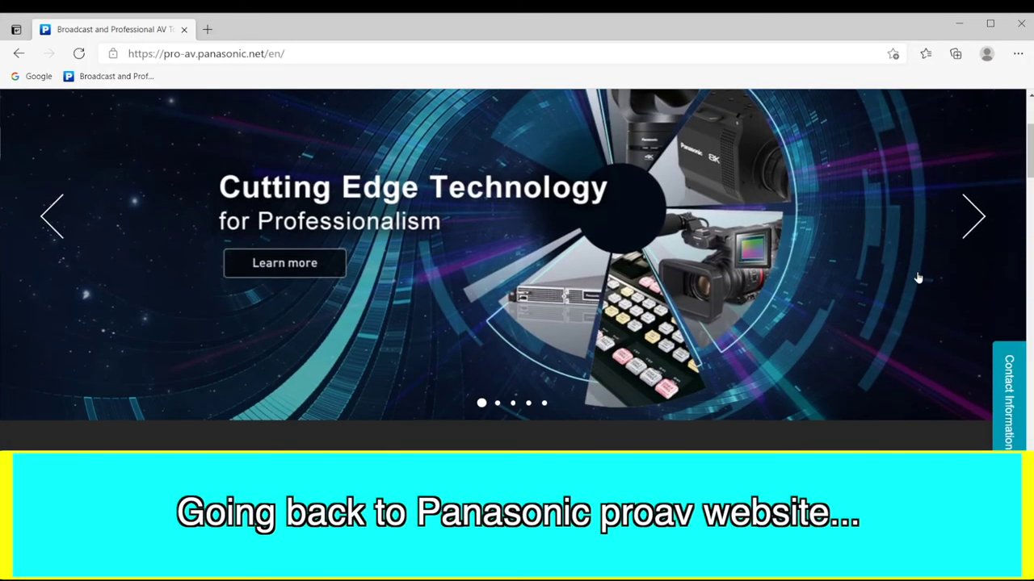
pyautogui.scroll(-5, 918, 278)
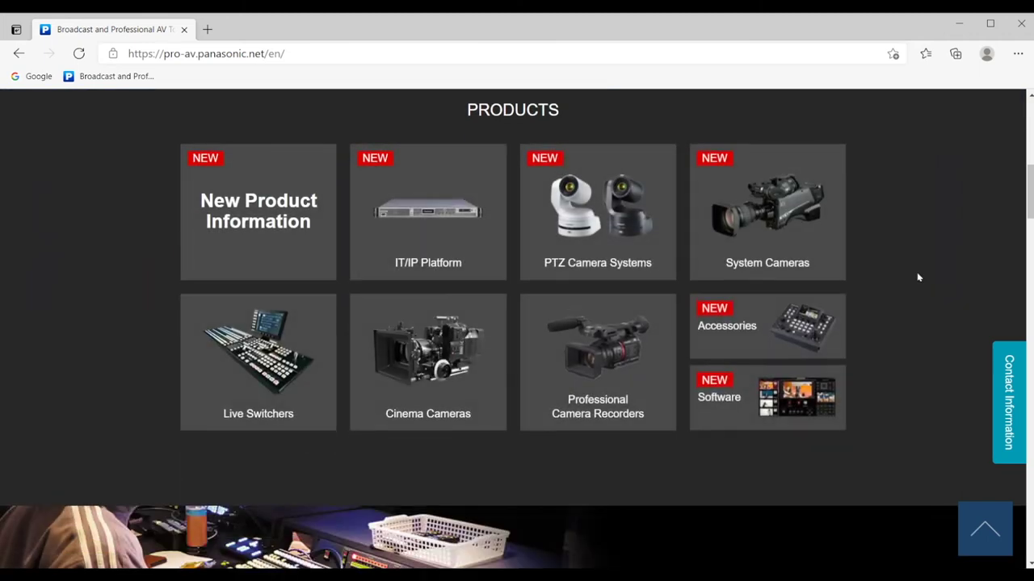
pyautogui.click(837, 427)
pyautogui.scroll(-2, 234, 267)
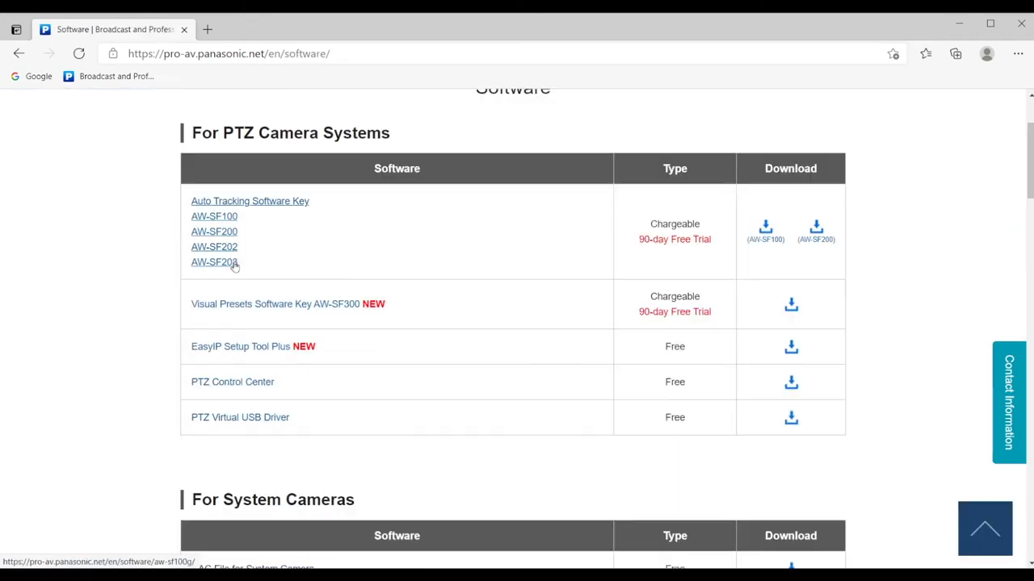
pyautogui.click(234, 266)
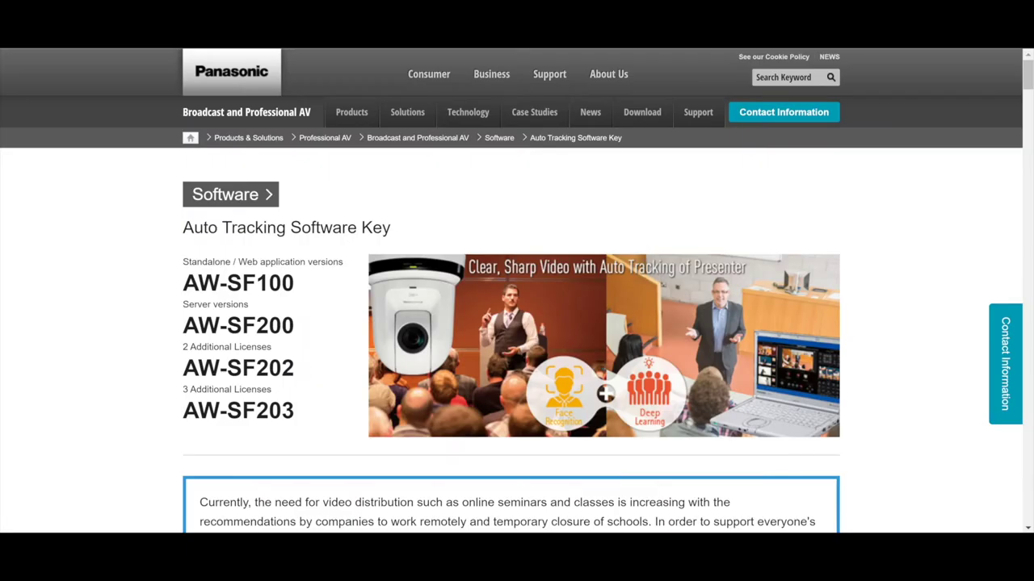
# Open the CUDA Toolkit 10.2 Installation Procedure from the download page of the 64bit standalone Auto Tracking Software Ver.5.1.7 for GPU
pyautogui.scroll(-4, 478, 425)
pyautogui.click(478, 425)
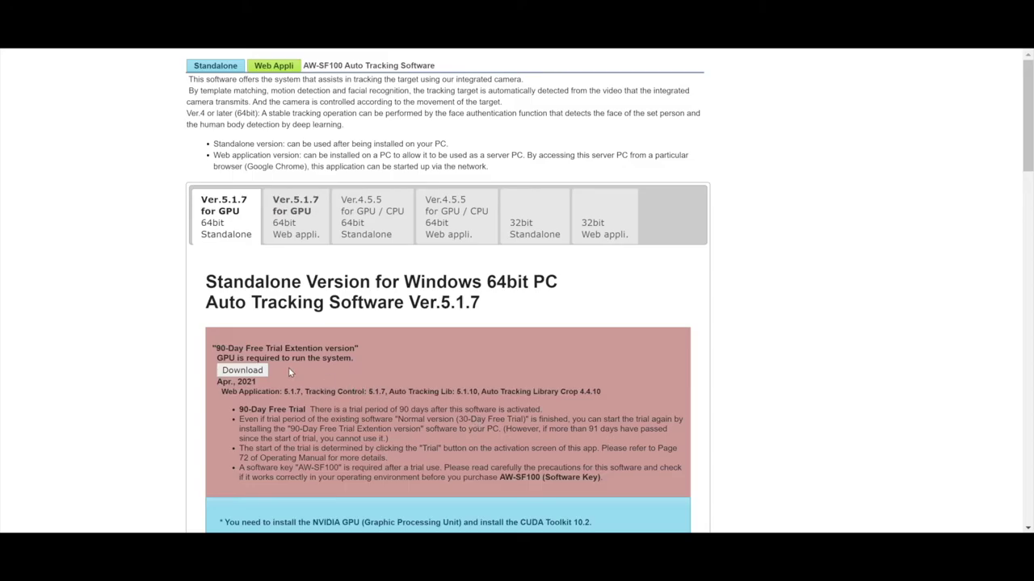
pyautogui.click(263, 375)
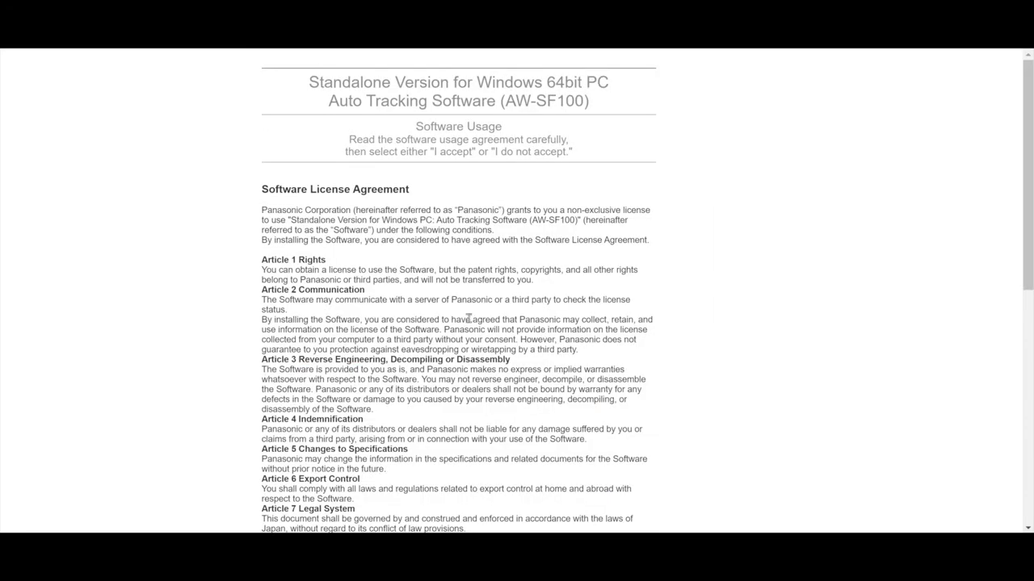
pyautogui.scroll(-6, 687, 324)
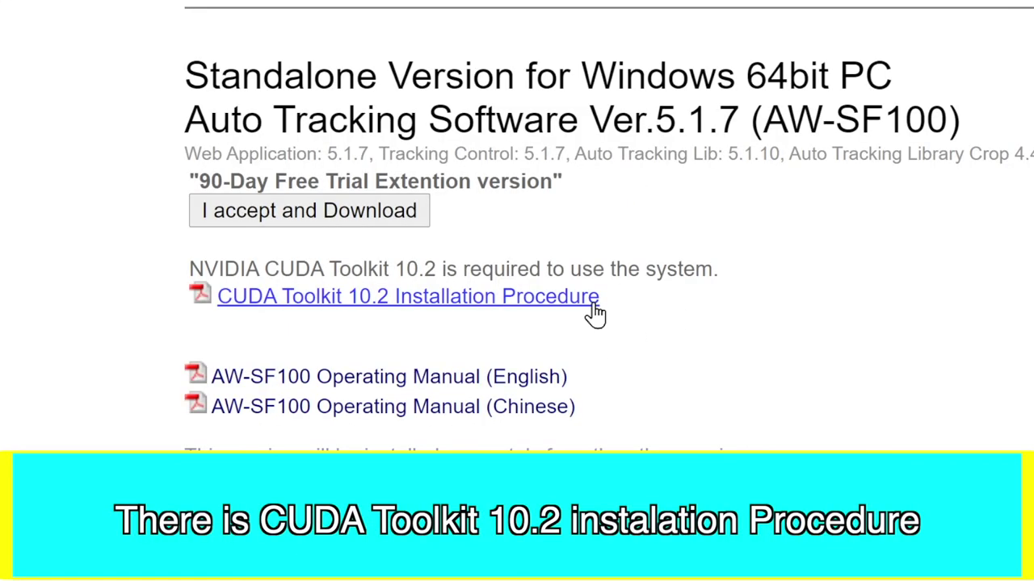
pyautogui.click(592, 303)
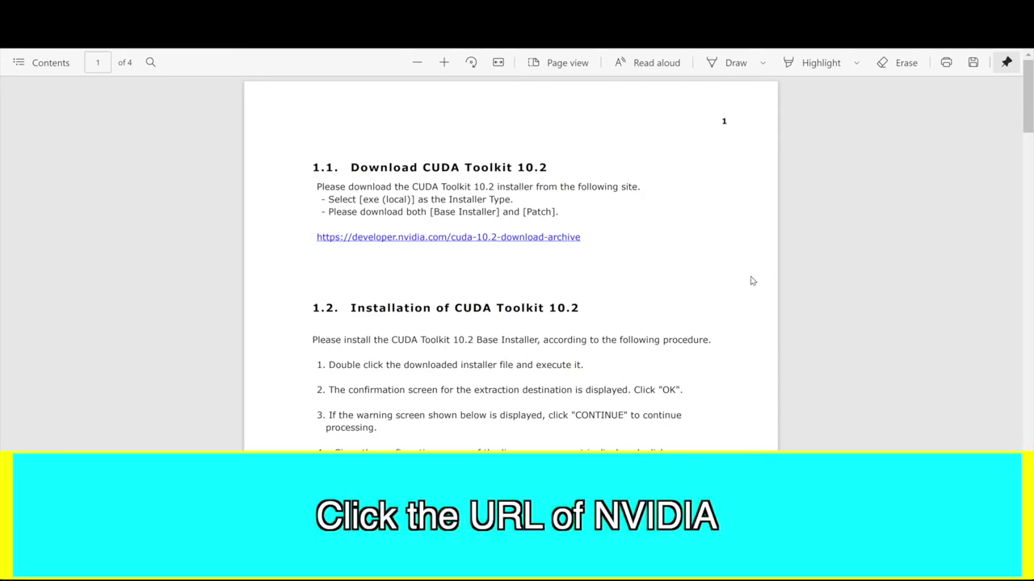
# Follow the procedure's NVIDIA download link, choose Windows, version 10 and the exe (local) installer type, and accept the site's cookies
pyautogui.click(576, 240)
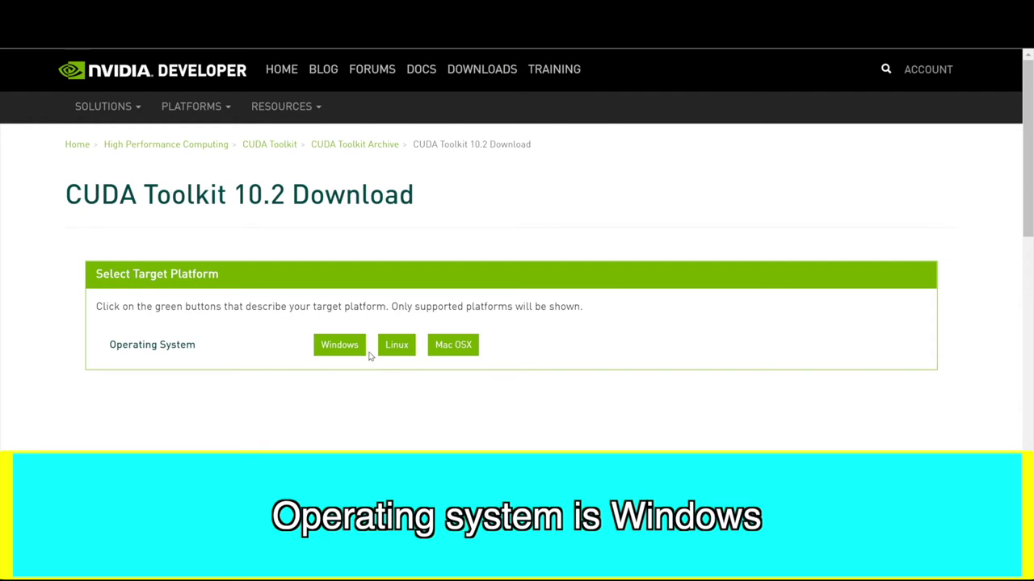
pyautogui.click(362, 351)
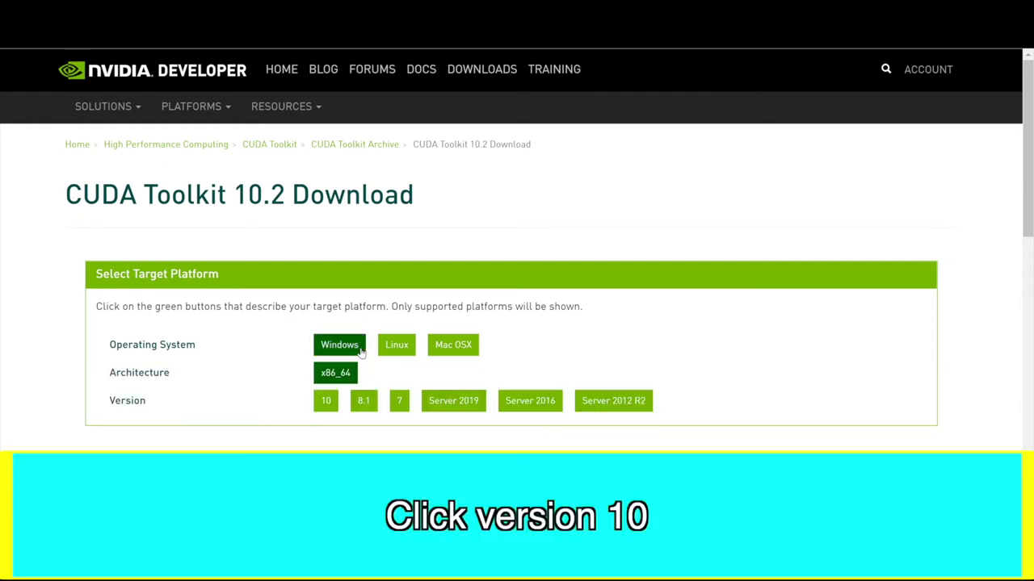
pyautogui.click(333, 409)
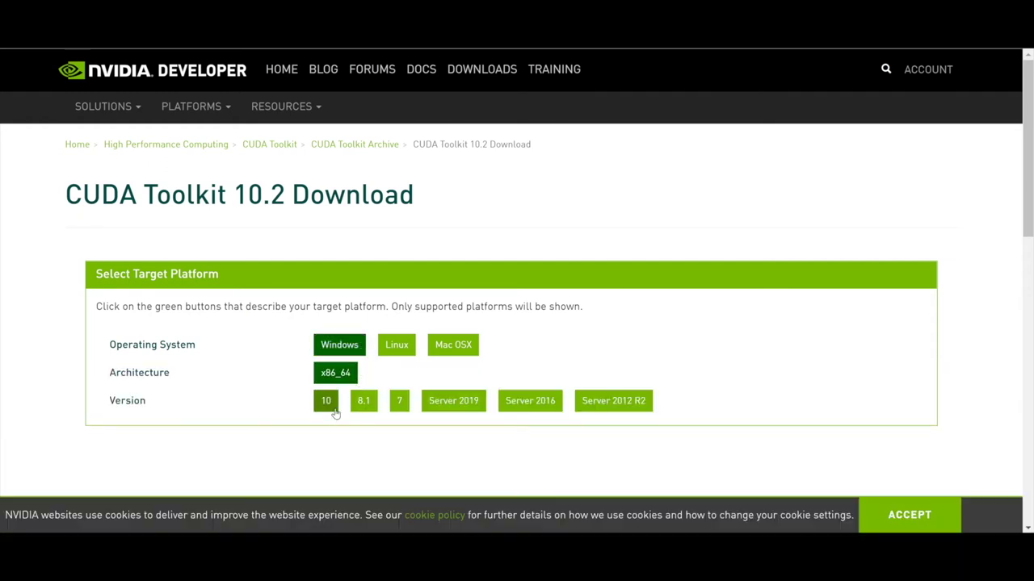
pyautogui.click(336, 413)
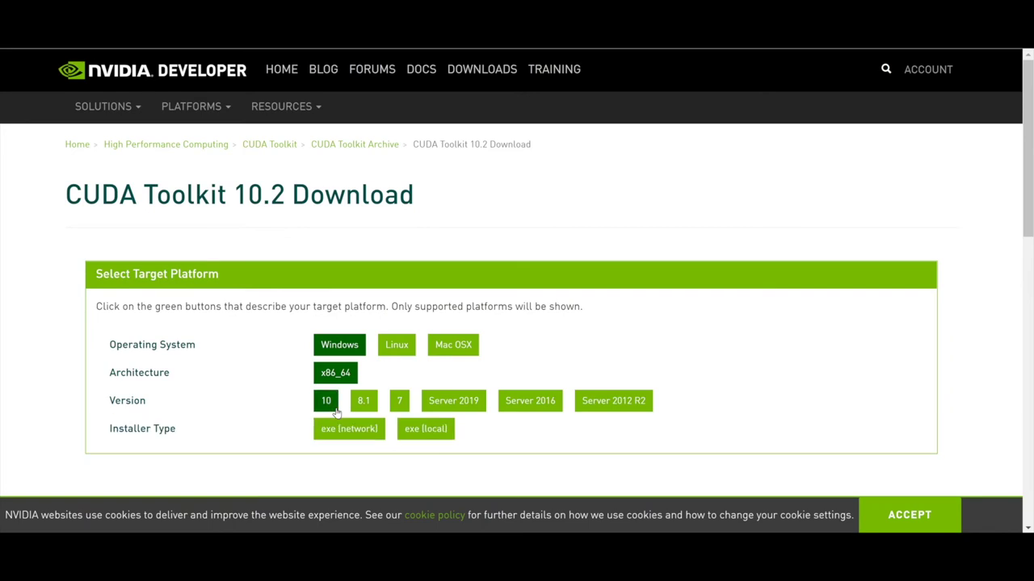
pyautogui.click(447, 436)
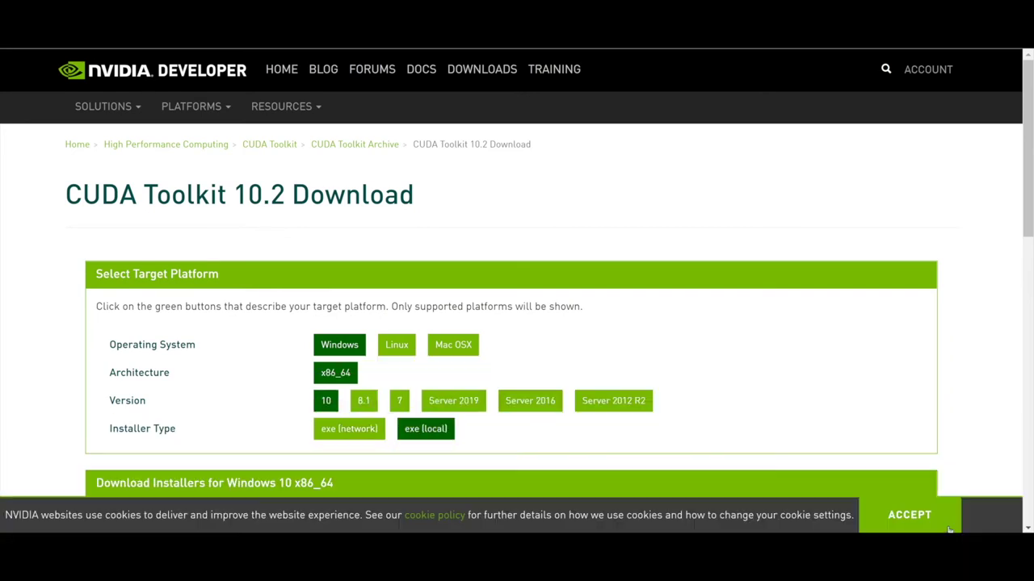
pyautogui.click(943, 522)
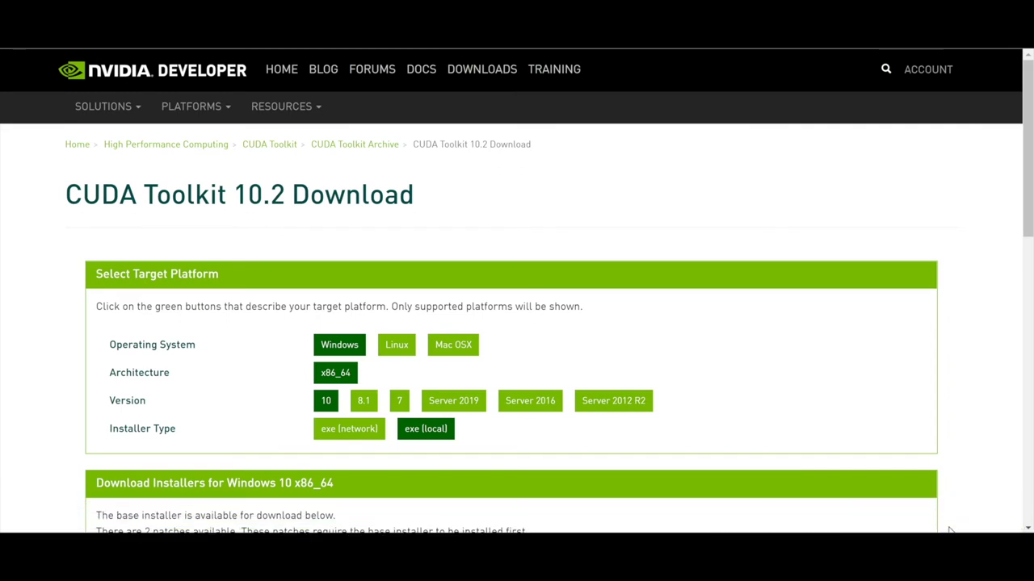
# Download the CUDA Toolkit 10.2 Base Installer for Windows 10 x86_64
pyautogui.scroll(-2, 946, 512)
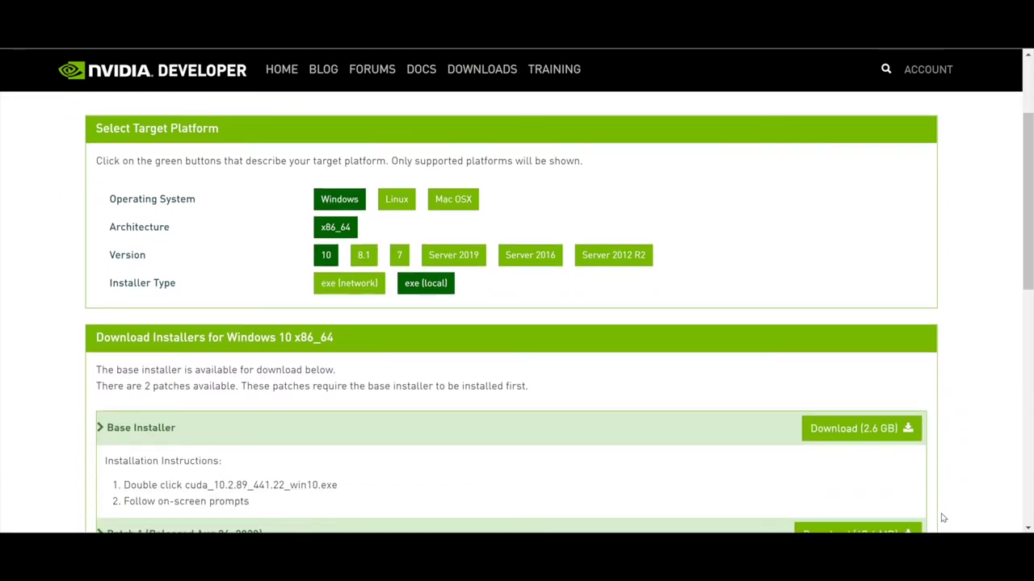
pyautogui.scroll(-2, 942, 518)
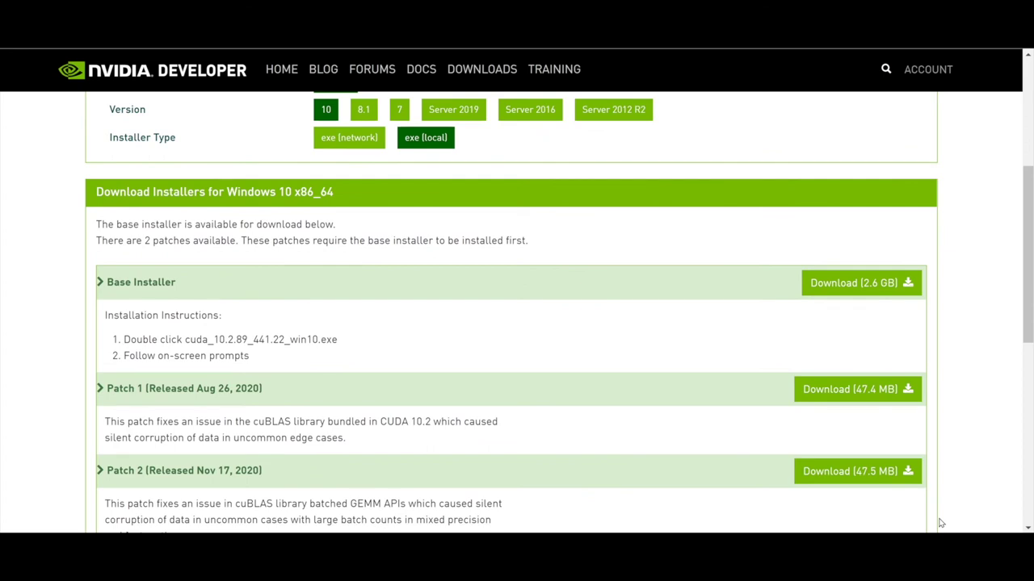
pyautogui.click(903, 288)
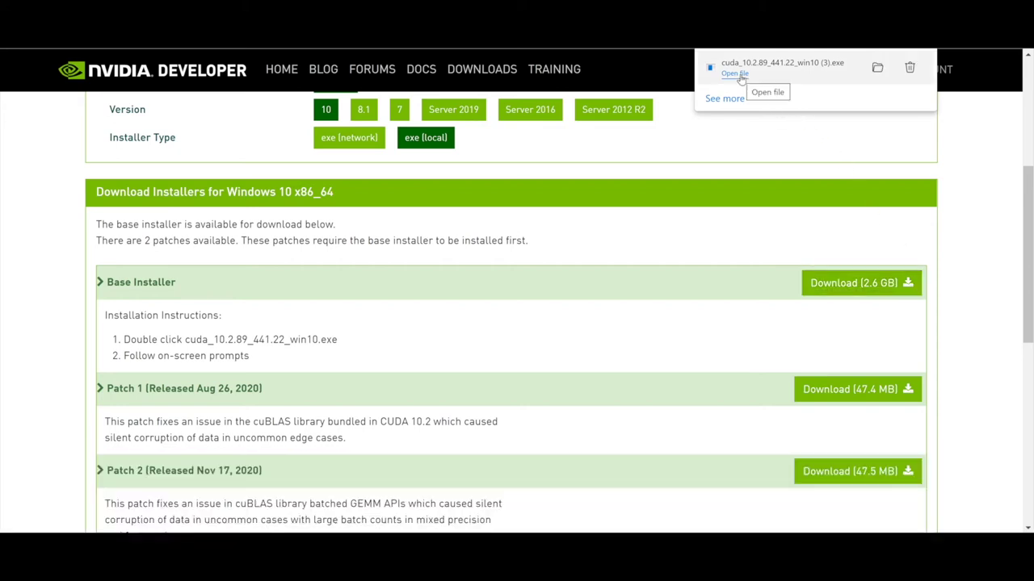
# Run the downloaded CUDA 10.2 installer, extract it to the proposed temporary folder and accept the NVIDIA software license agreement
pyautogui.click(735, 74)
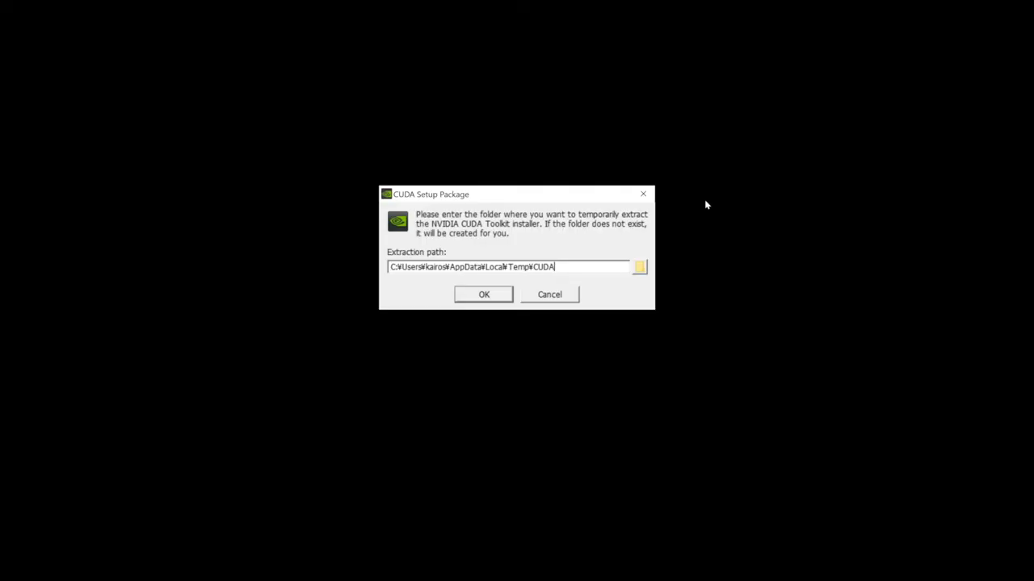
pyautogui.click(506, 298)
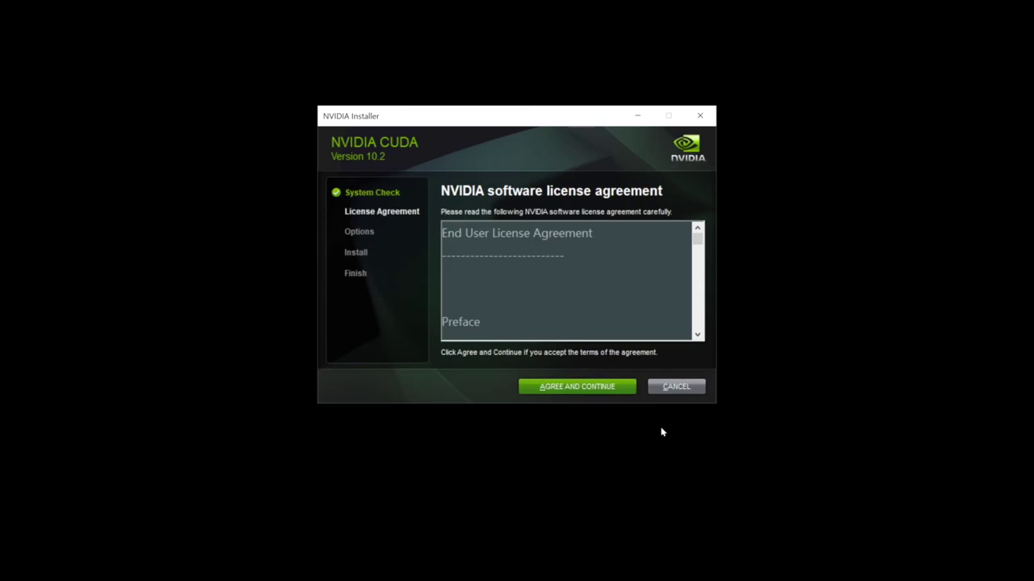
pyautogui.click(632, 391)
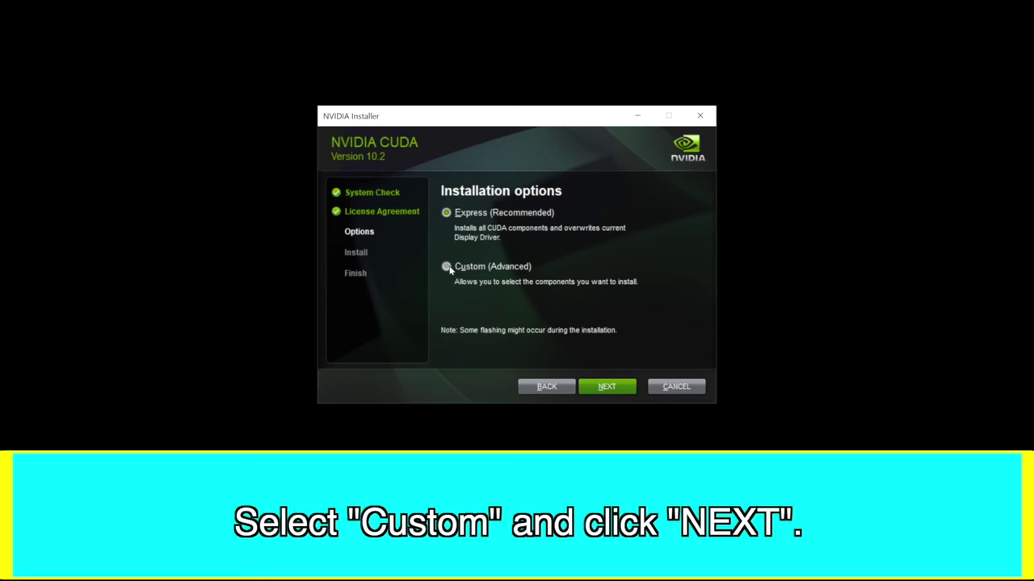
# Install CUDA 10.2 with the Custom (Advanced) option, excluding Visual Studio Integration and keeping the default locations, and close the finished installer
pyautogui.click(619, 390)
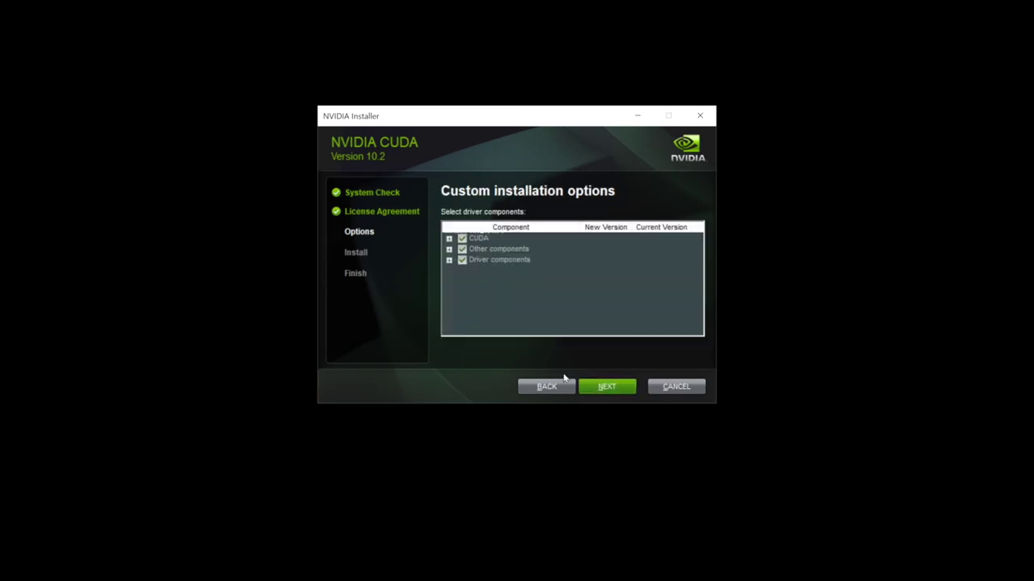
pyautogui.click(449, 239)
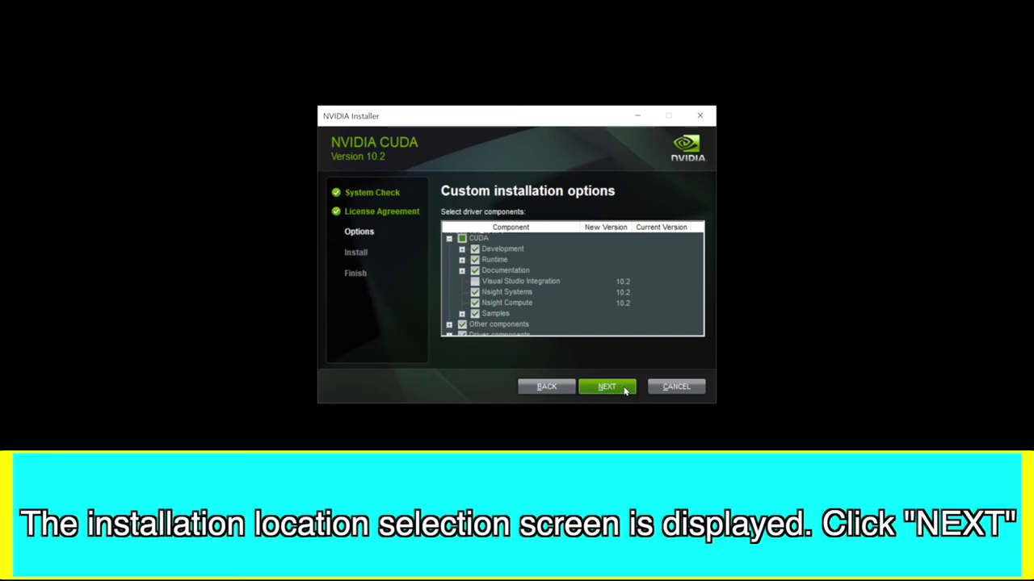
pyautogui.click(624, 391)
pyautogui.click(624, 391)
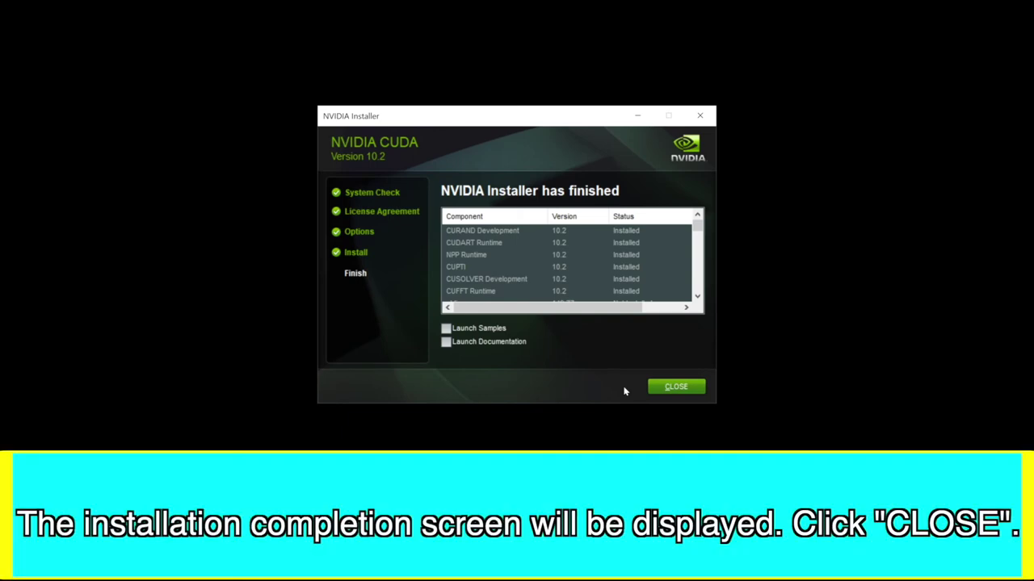
pyautogui.click(687, 391)
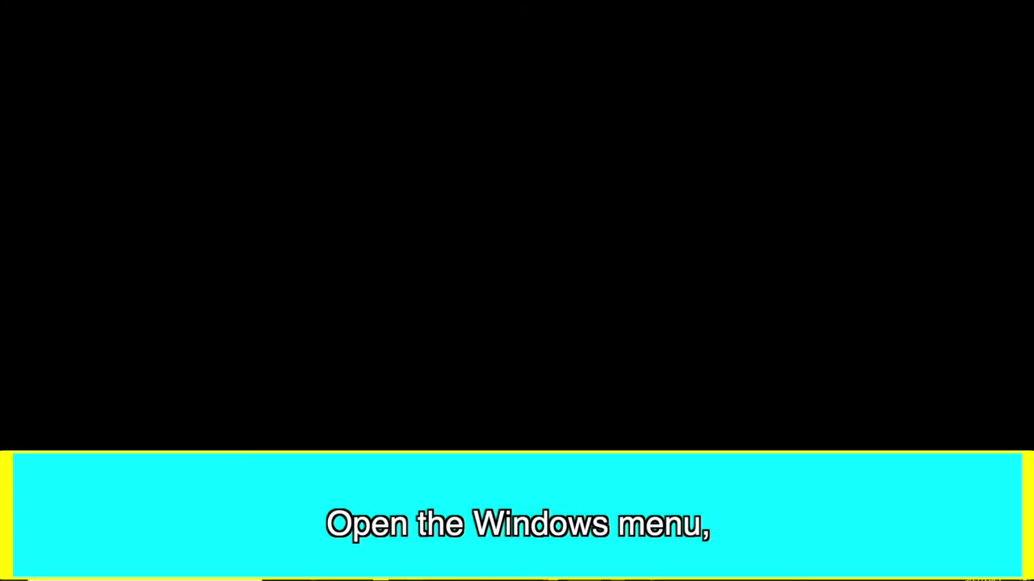
# Launch the Activation program from the Panasonic Auto Tracking Software (Ver.4) folder among the Windows apps
pyautogui.click(11, 572)
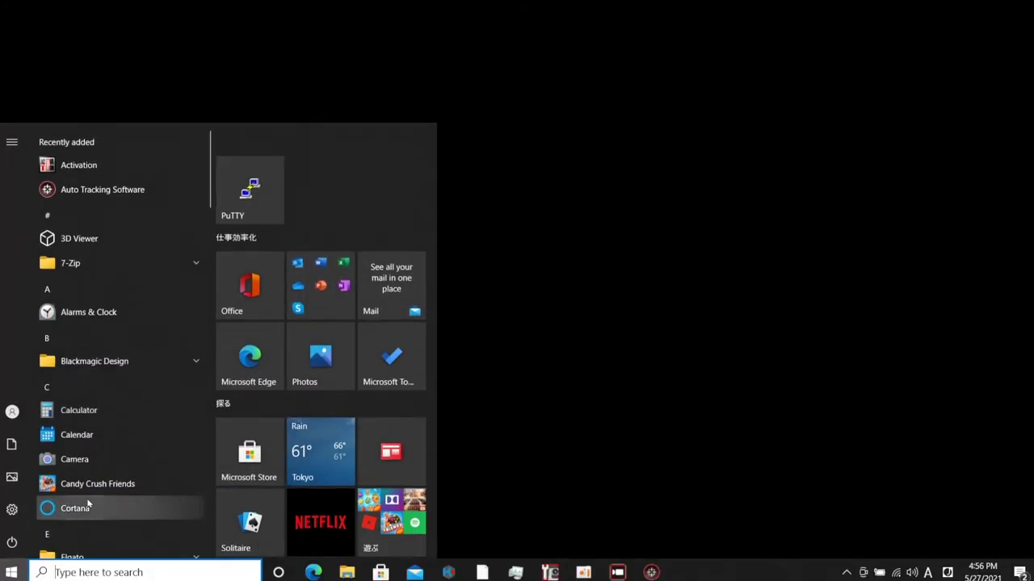
pyautogui.scroll(-6, 182, 359)
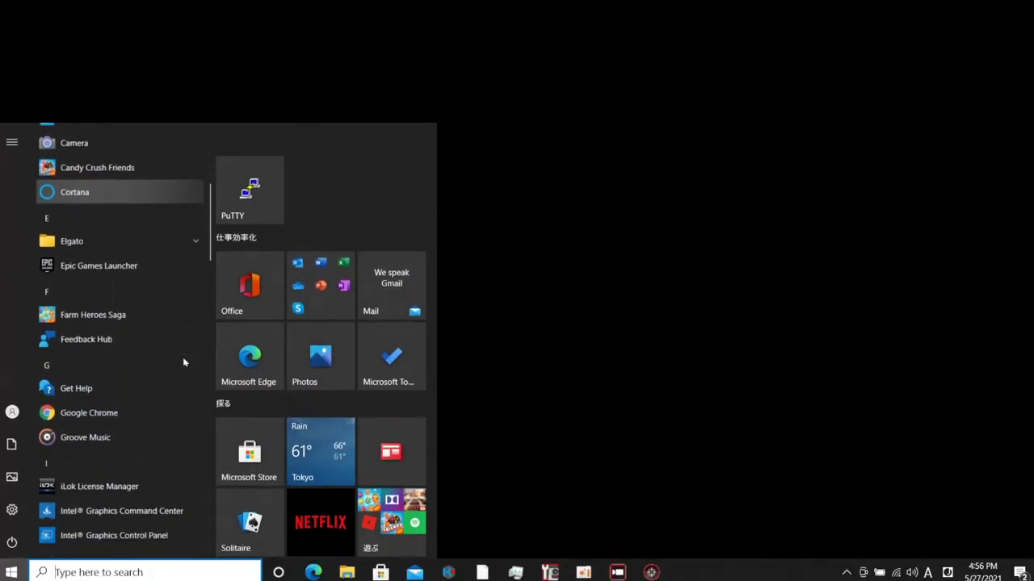
pyautogui.scroll(-10, 183, 361)
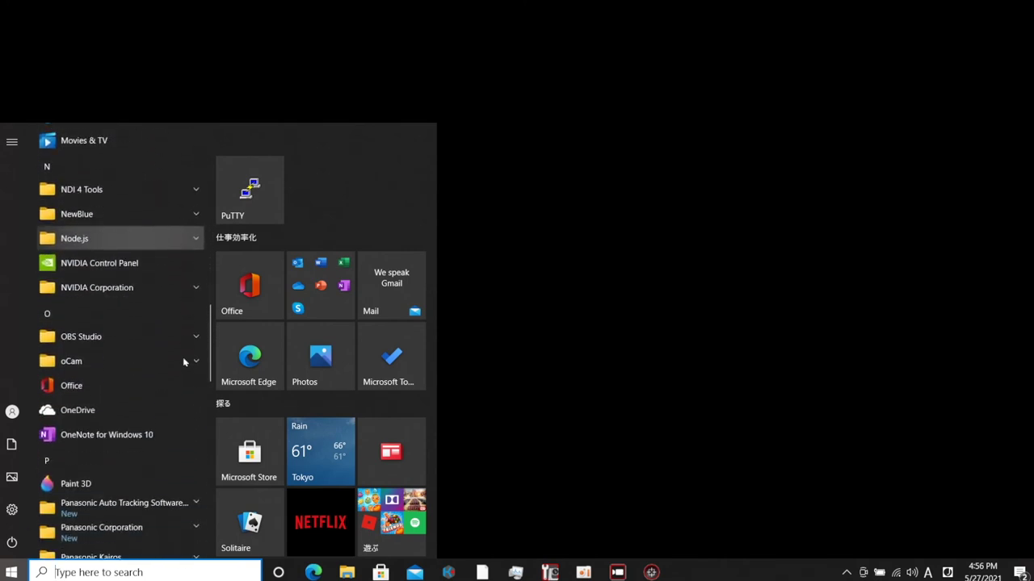
pyautogui.scroll(-1, 183, 363)
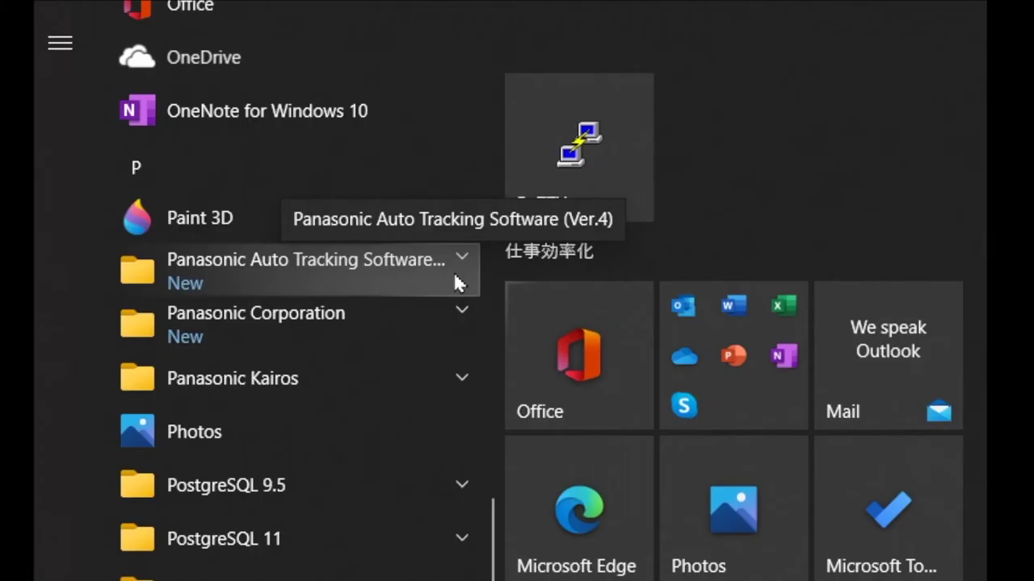
pyautogui.click(453, 271)
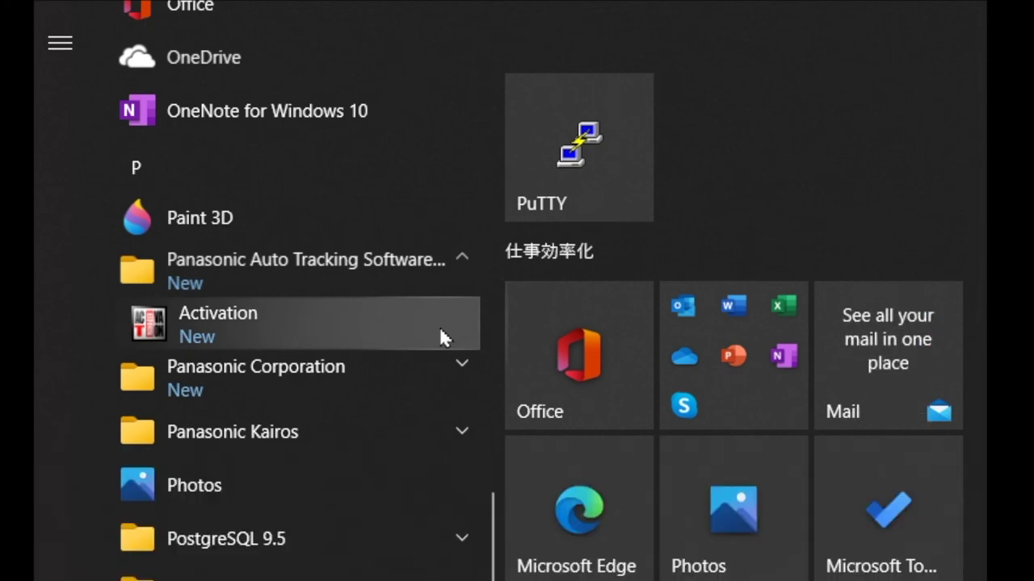
pyautogui.click(440, 329)
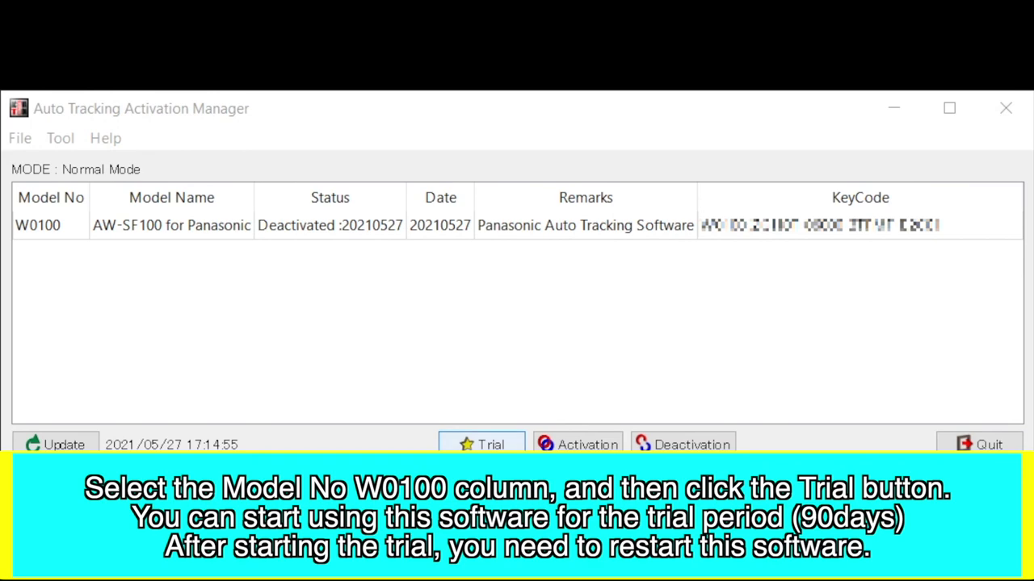
# Start the trial for model W0100 and activate the software by pasting and confirming the activation key
pyautogui.click(482, 443)
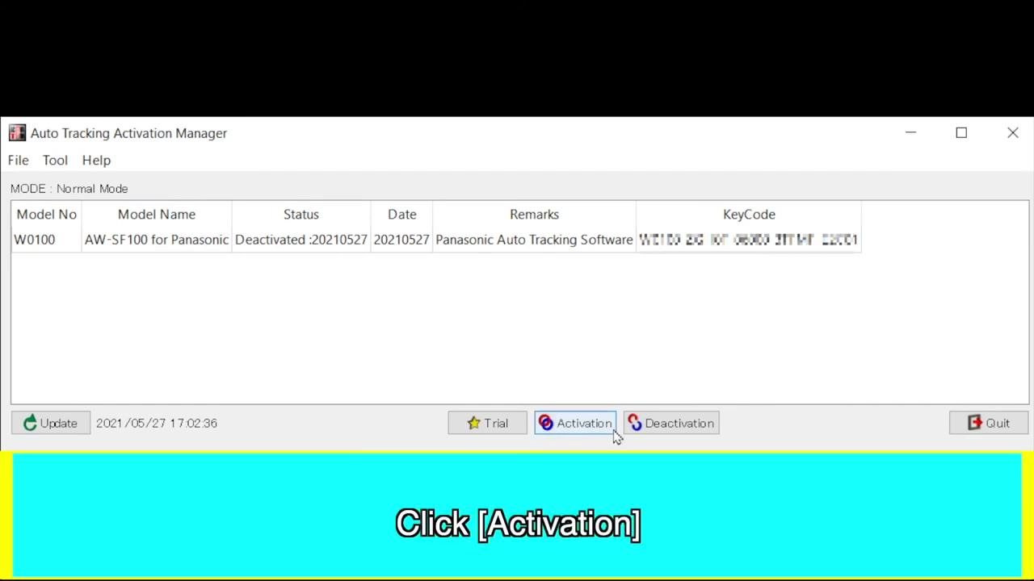
pyautogui.click(611, 430)
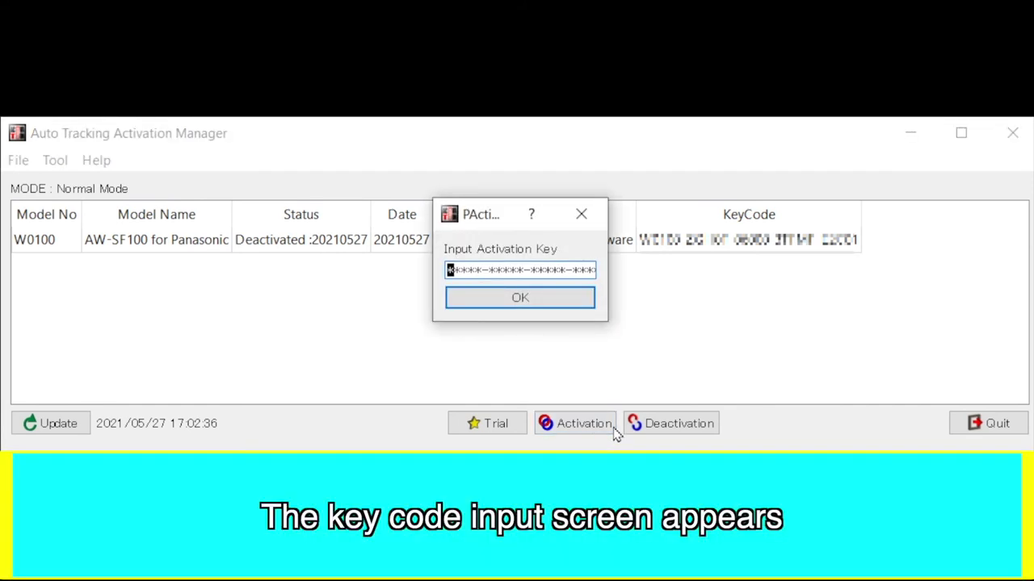
pyautogui.hotkey('ctrl', 'v')
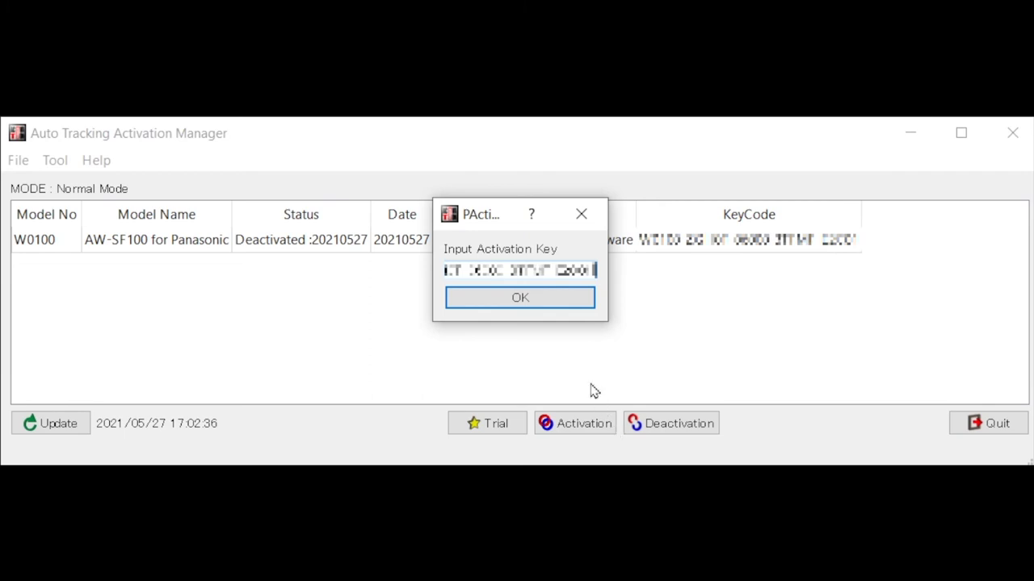
pyautogui.click(583, 305)
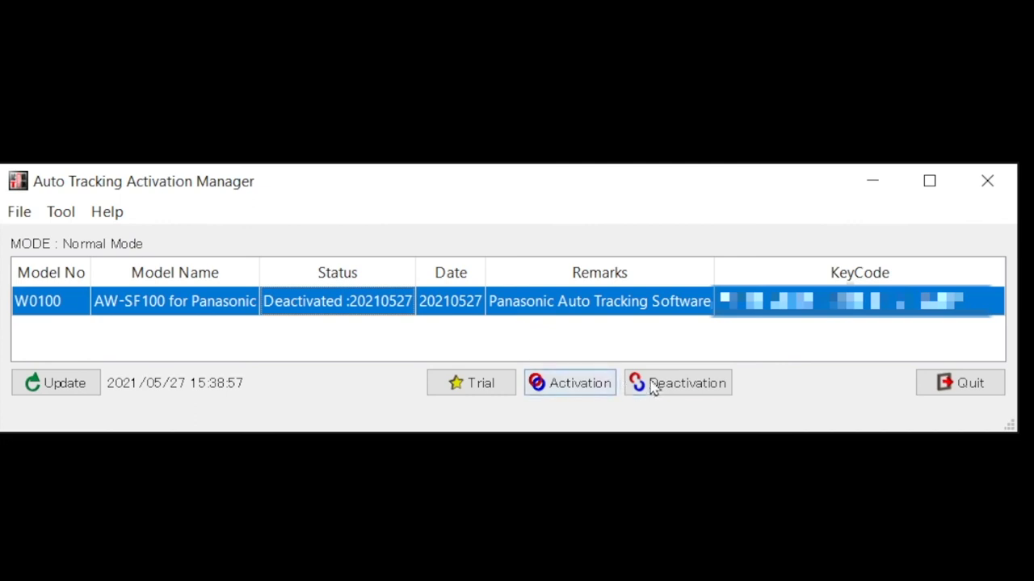
# Select the W0100 AW-SF100 entry in the Activation Manager and request its deactivation
pyautogui.click(652, 423)
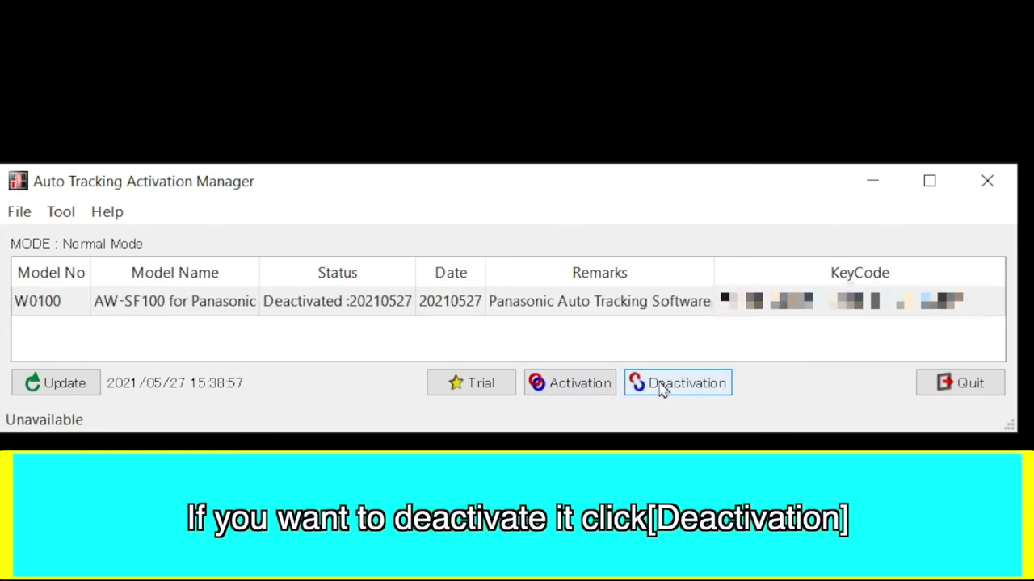
pyautogui.click(625, 302)
pyautogui.click(672, 385)
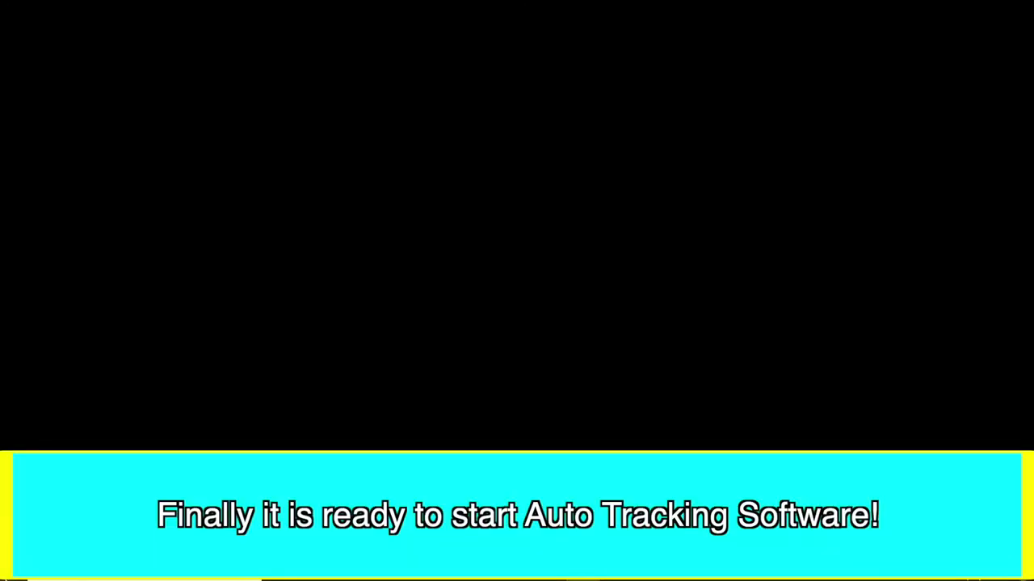
# Launch Auto Tracking Software from the Panasonic Corporation folder among the Windows apps
pyautogui.press('super')
pyautogui.scroll(-10, 93, 454)
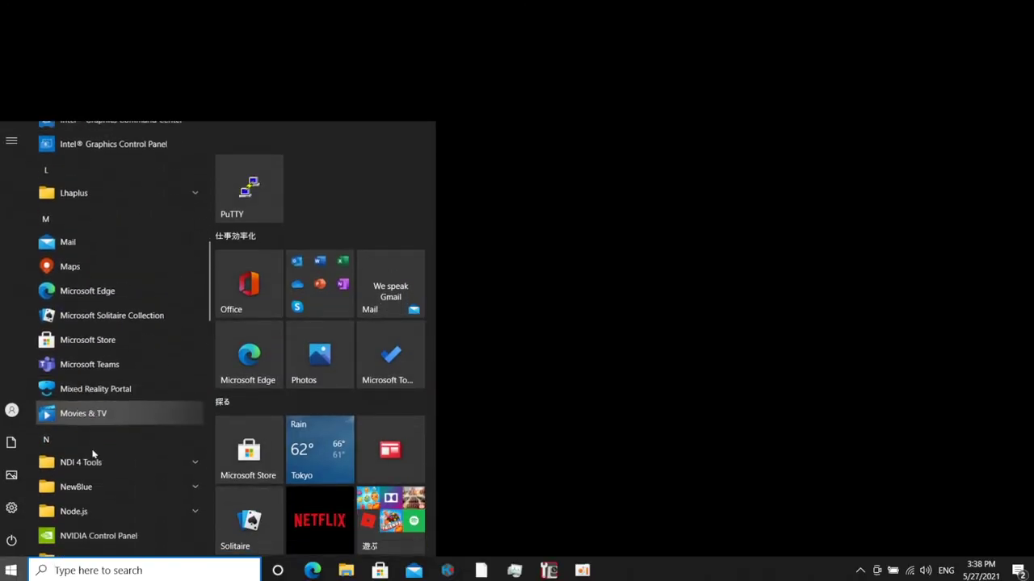
pyautogui.scroll(-8, 93, 455)
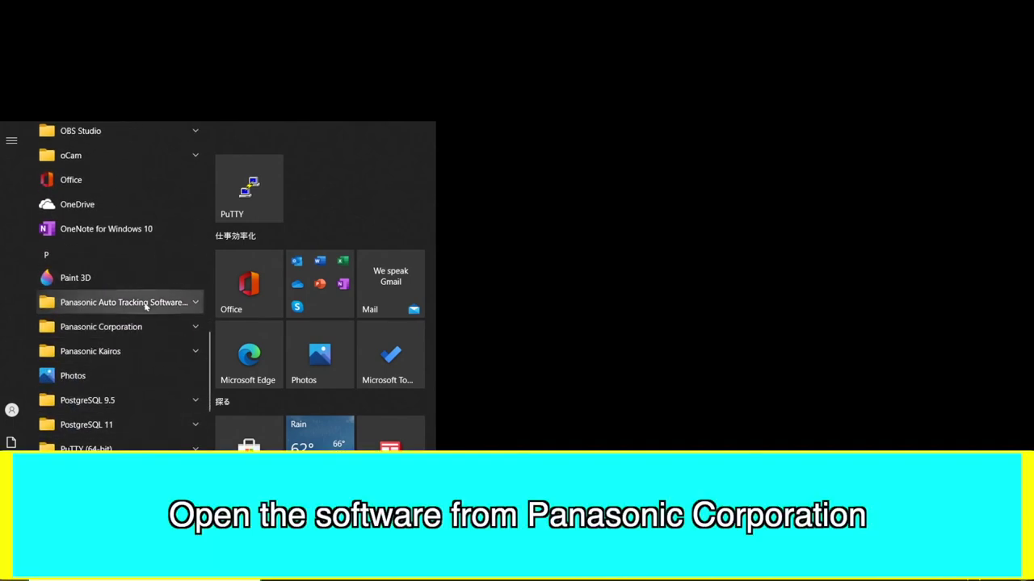
pyautogui.click(145, 303)
pyautogui.click(148, 352)
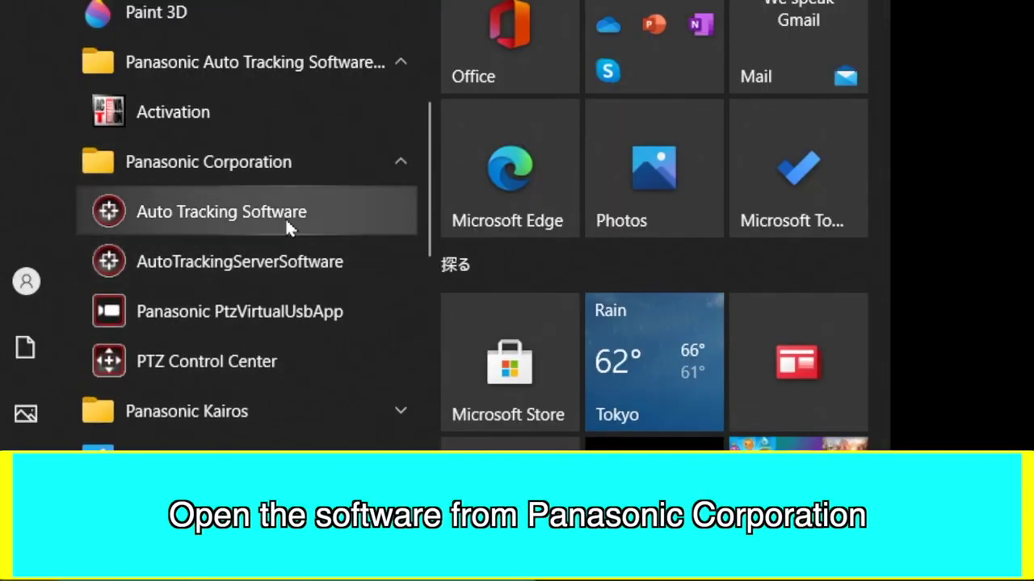
pyautogui.click(287, 221)
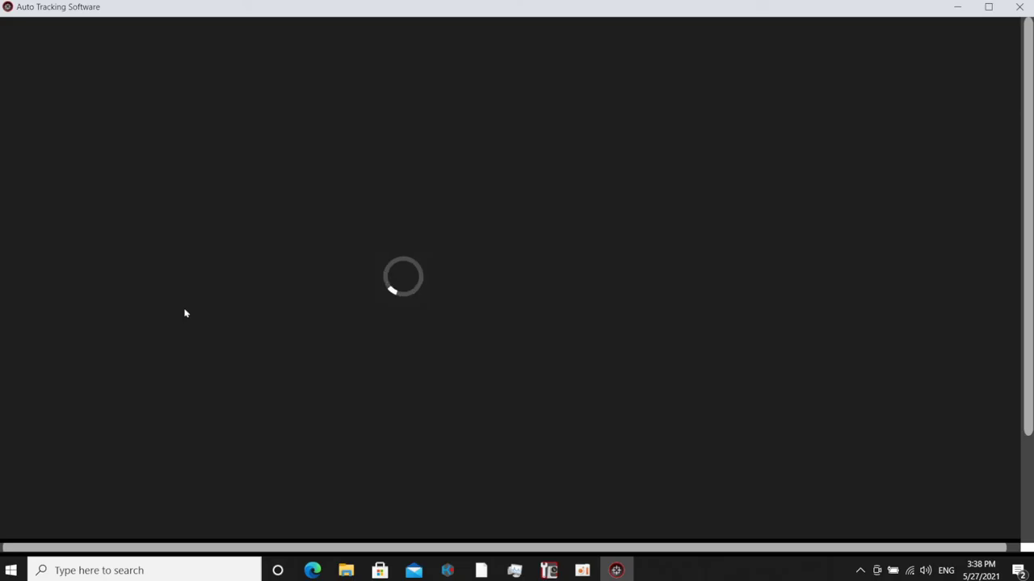